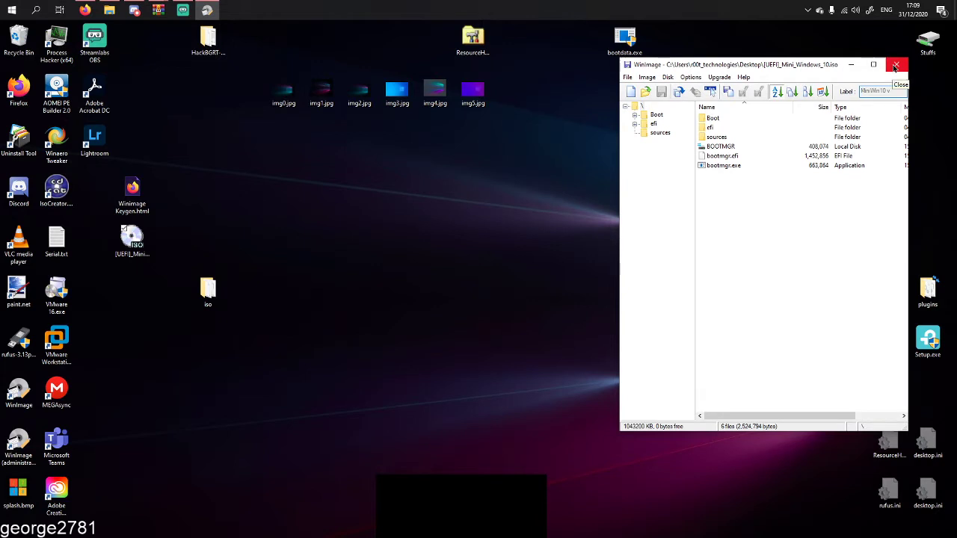
Close the WinImage window and open boot.wim from the desktop's iso\sources folder in 7-Zip.
left_click(895, 66)
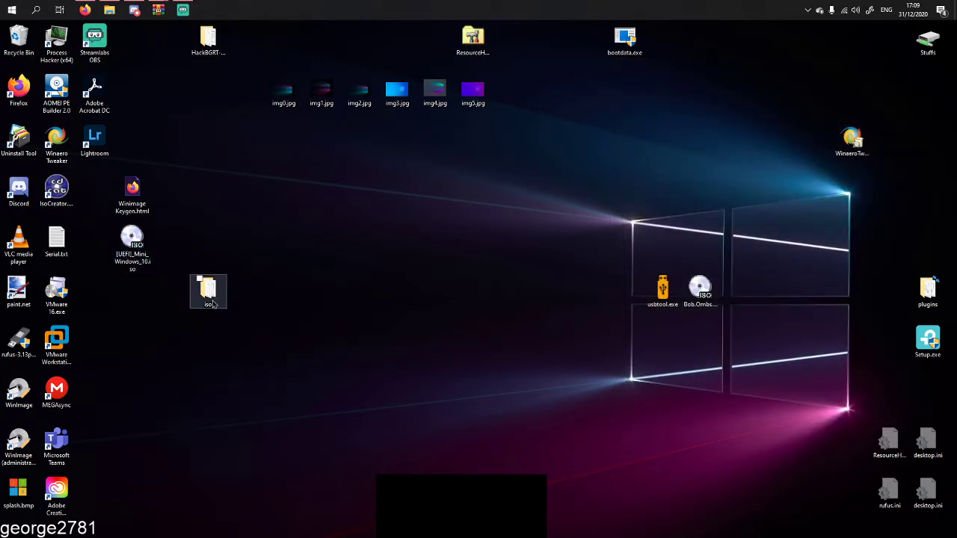
left_click_drag(263, 356, 200, 246)
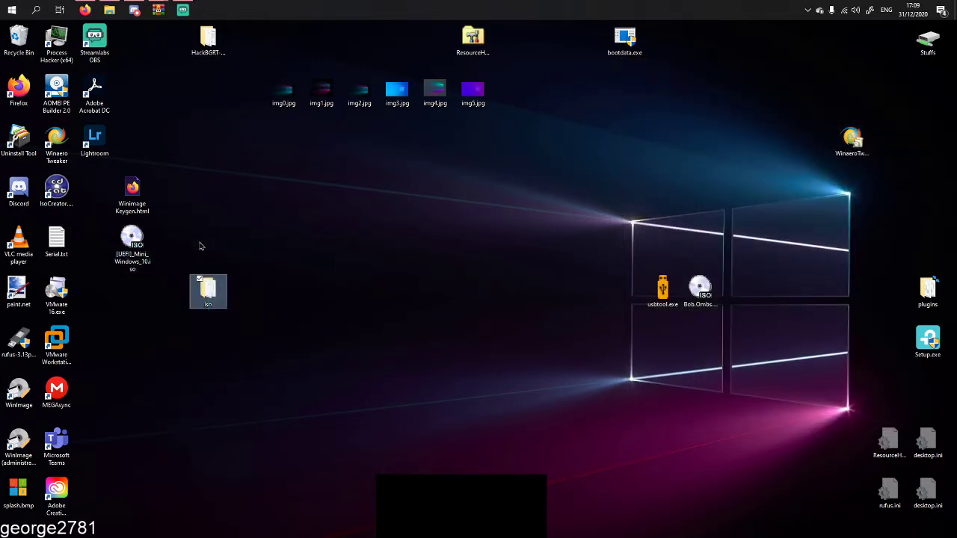
double_click(216, 298)
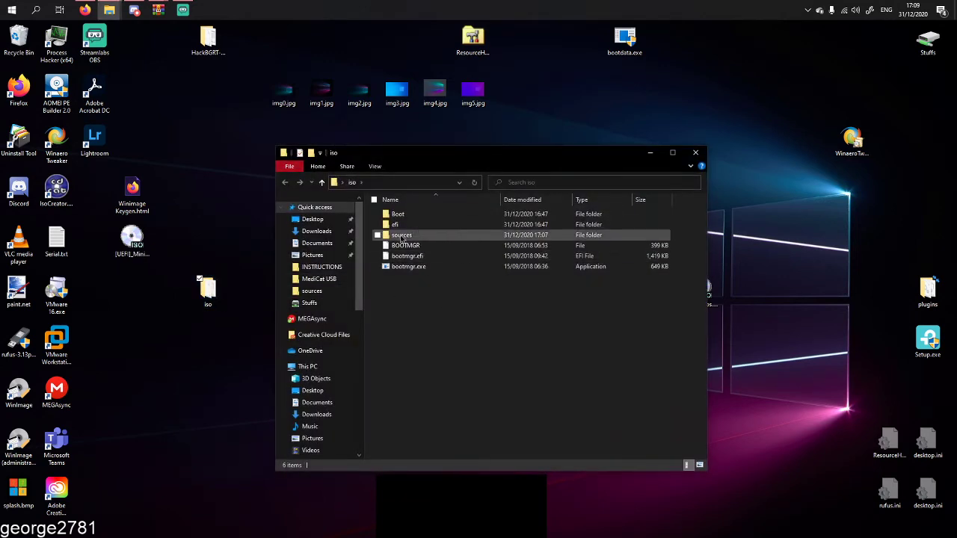
double_click(411, 236)
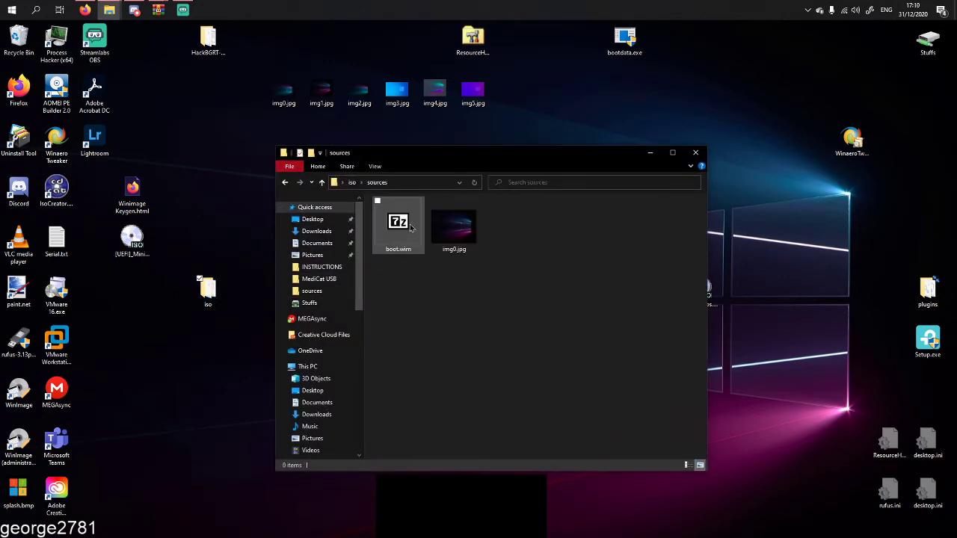
double_click(408, 228)
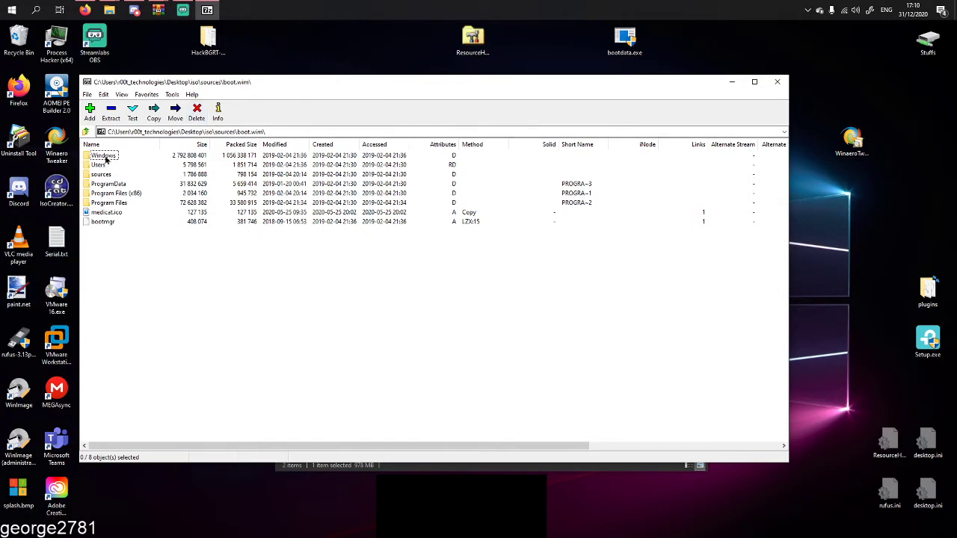
Open the Windows\Web\Wallpaper\Windows folder inside the boot.wim archive.
double_click(103, 156)
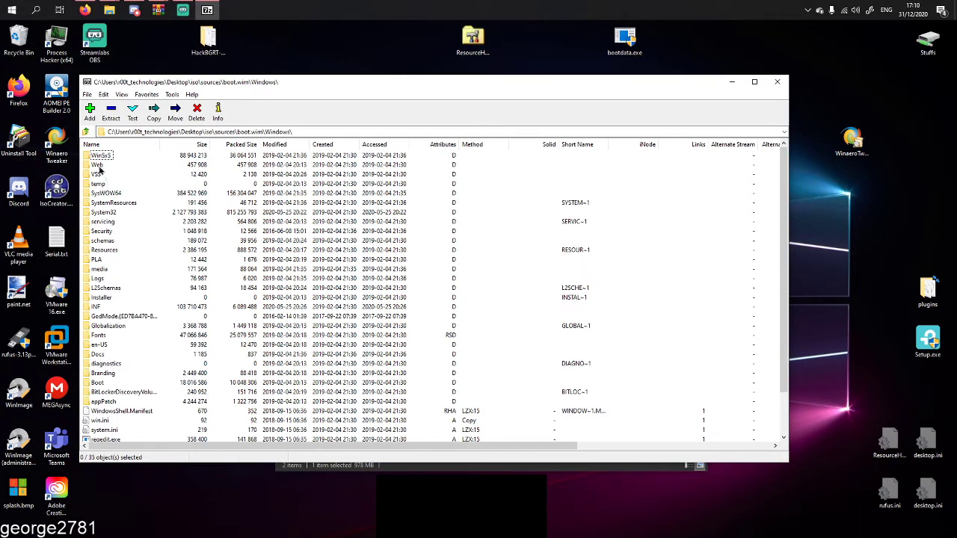
double_click(99, 165)
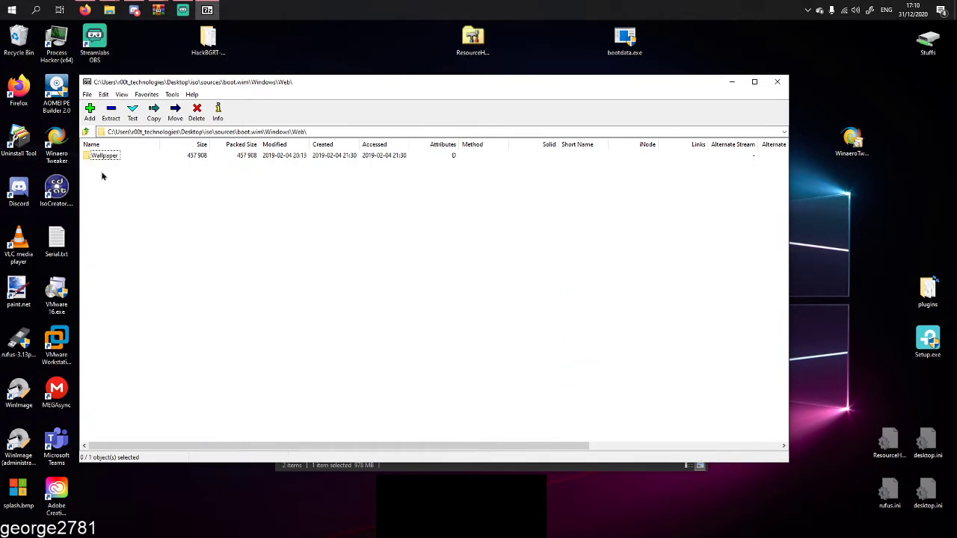
double_click(105, 158)
double_click(104, 156)
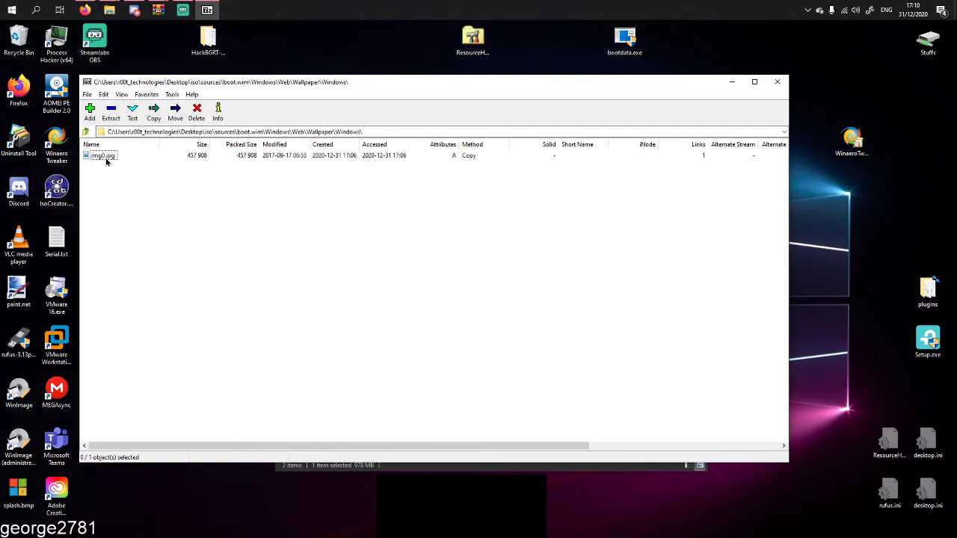
Copy img0.jpg from iso\sources into the archive's wallpaper folder, accept the copy, and preview the archived image.
left_click_drag(124, 223, 190, 292)
left_click_drag(276, 85, 383, 305)
left_click(533, 270)
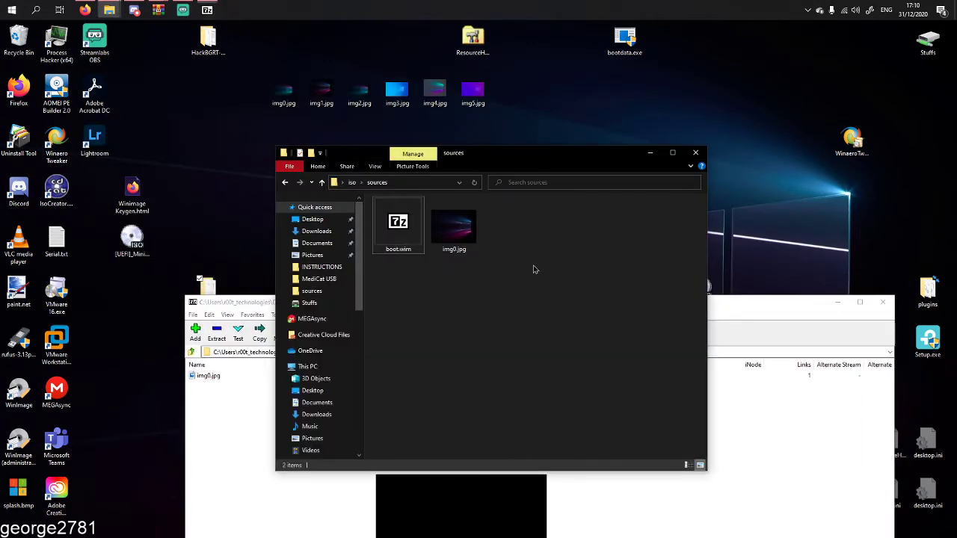
left_click_drag(503, 288, 450, 228)
left_click_drag(452, 230, 568, 415)
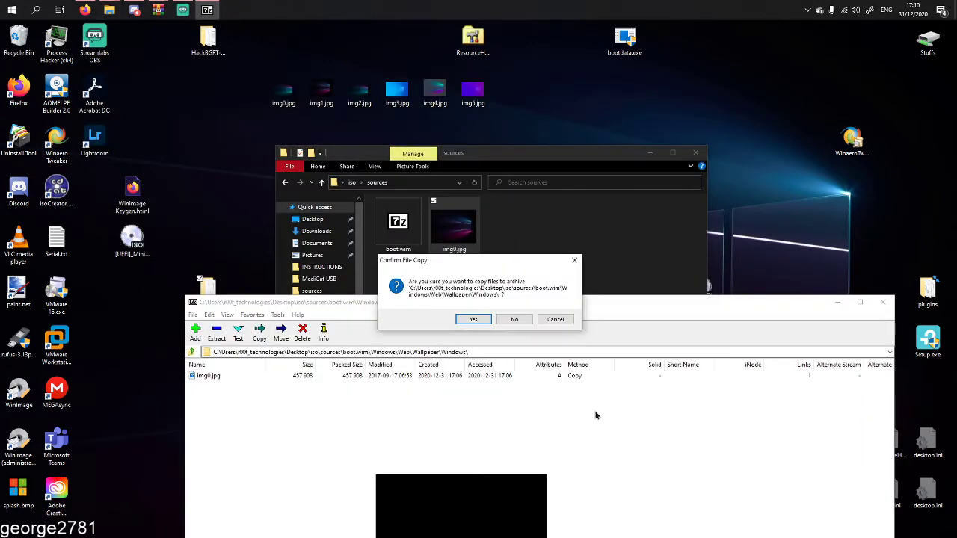
left_click(486, 320)
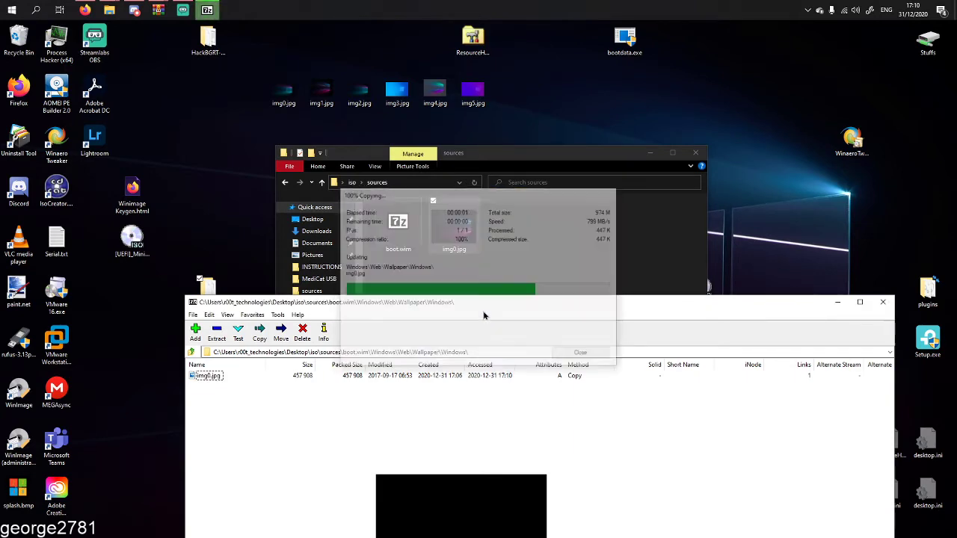
double_click(203, 377)
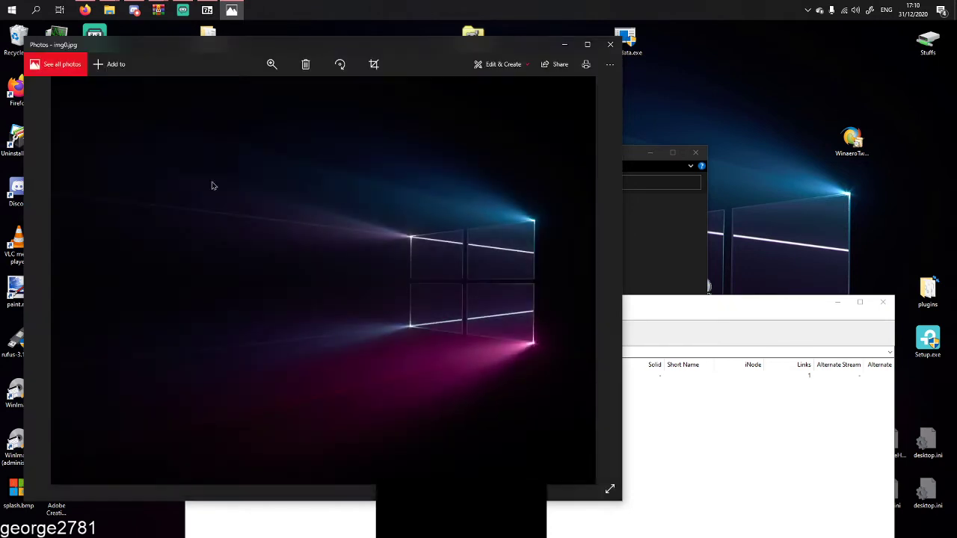
left_click(609, 44)
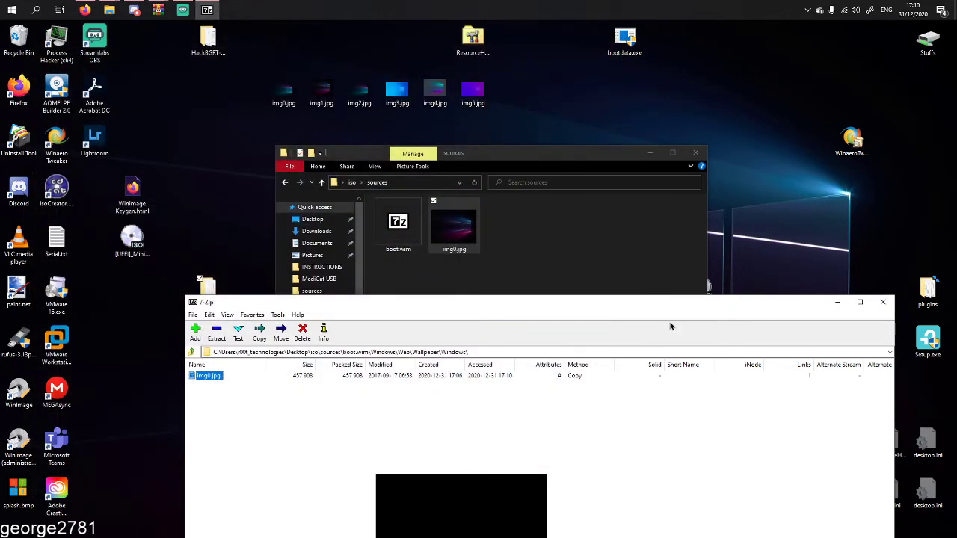
Copy bootdata.exe from the desktop into the archive's Windows\System32 folder.
left_click(193, 352)
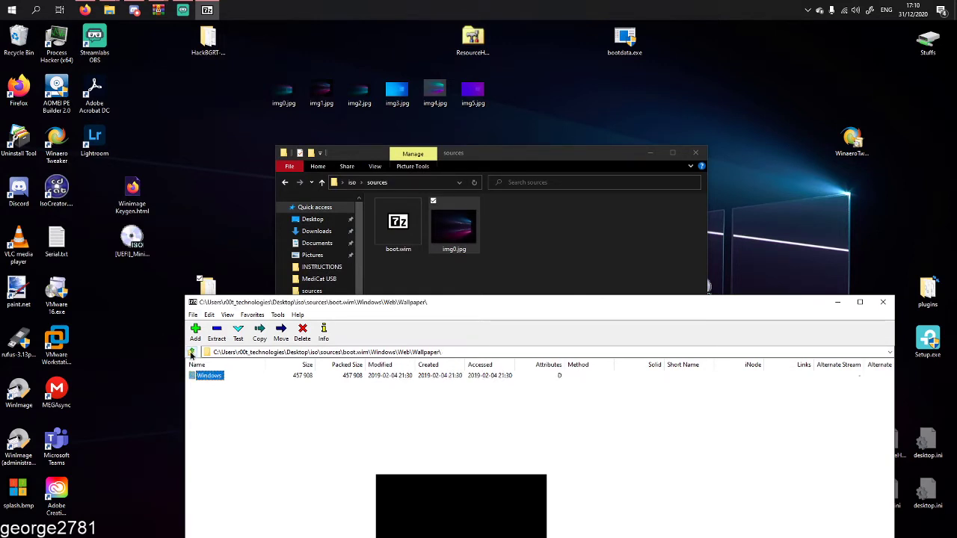
left_click(191, 353)
left_click(191, 353)
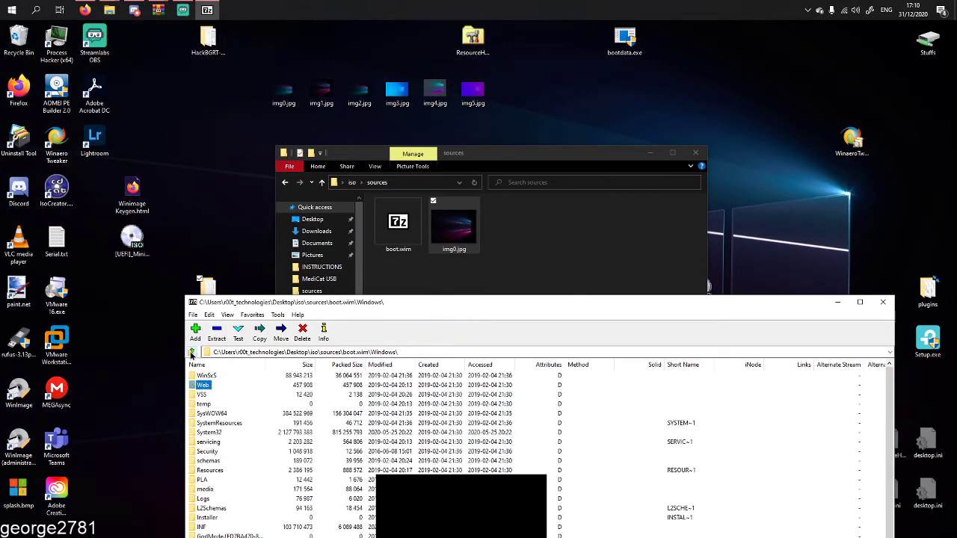
scroll(257, 453, "down", 2)
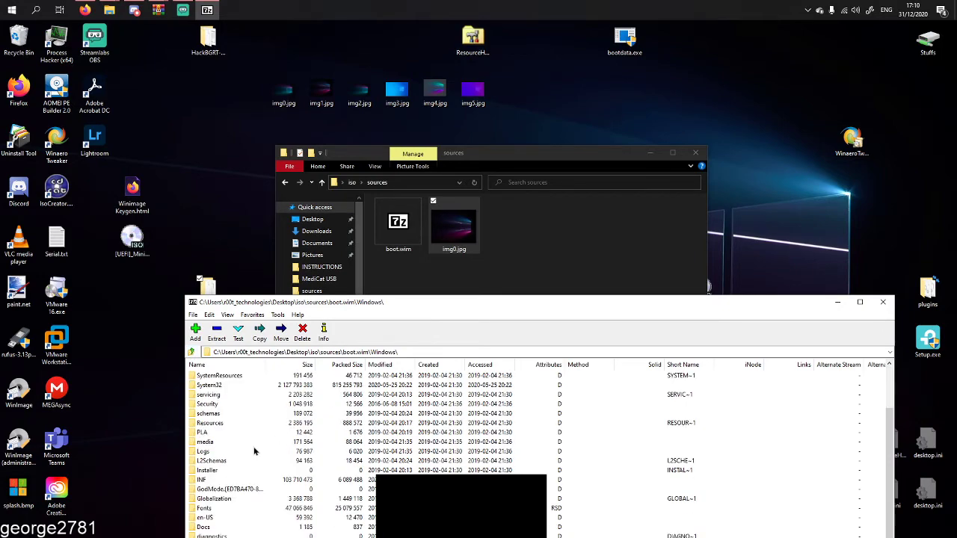
left_click_drag(305, 305, 388, 140)
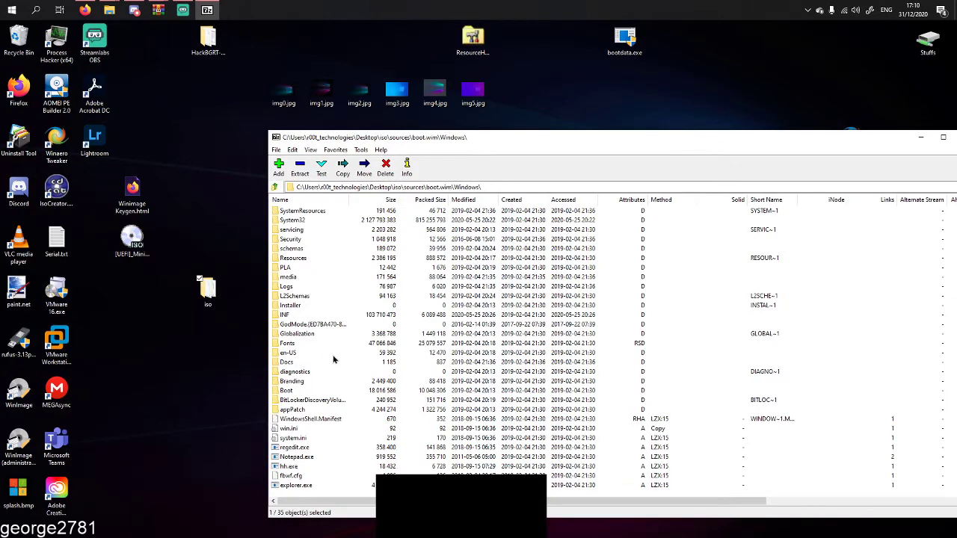
double_click(291, 220)
left_click_drag(624, 38, 722, 309)
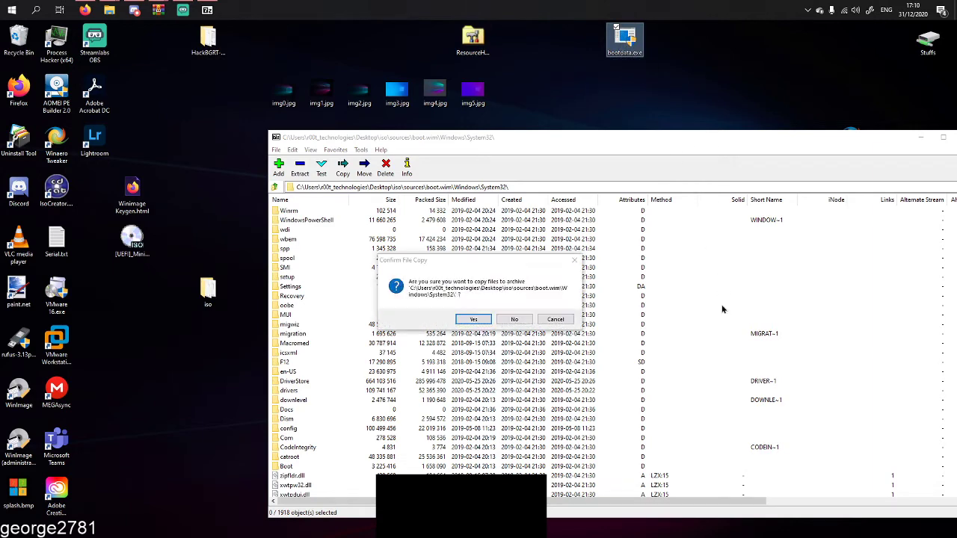
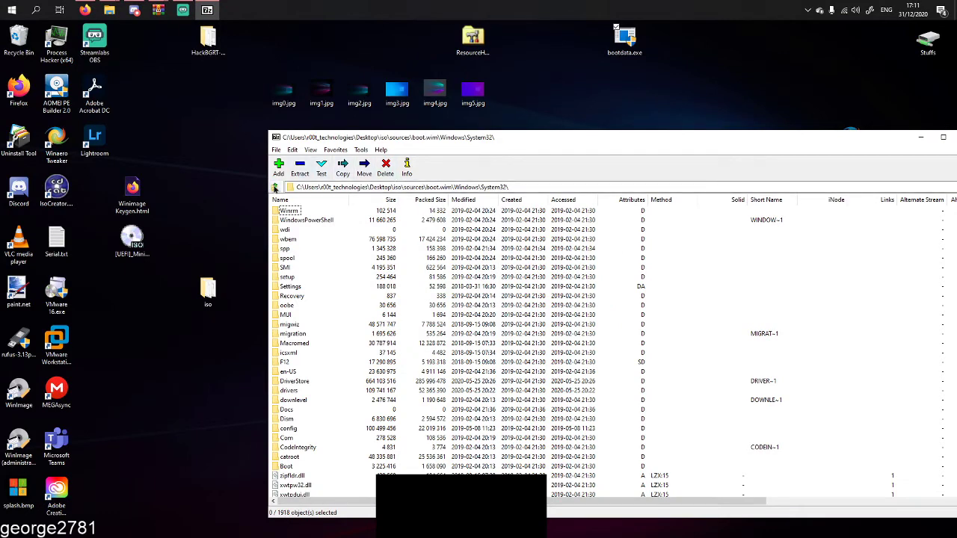
Add ResourceHacker.exe from the desktop to the archive's Users\Default\Desktop folder and confirm the copy.
left_click(275, 187)
left_click(275, 188)
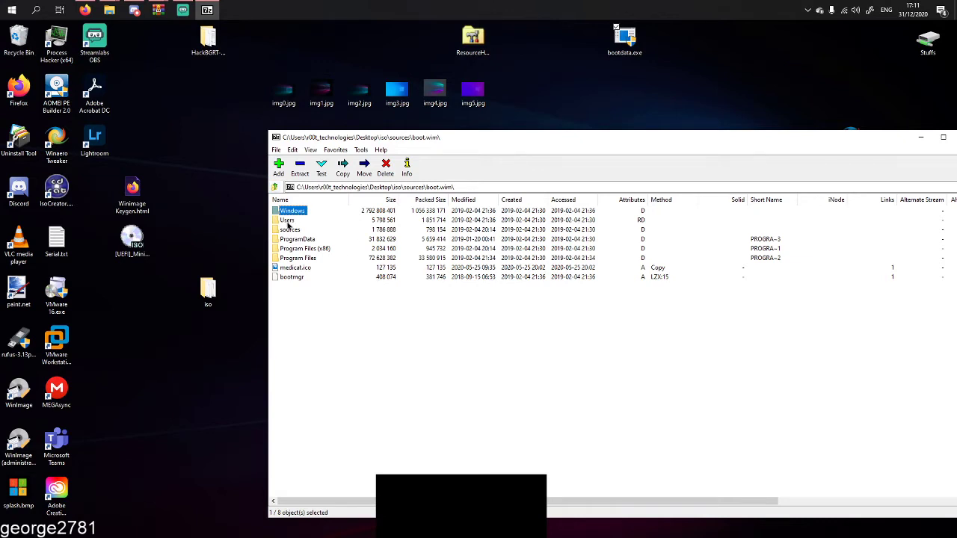
double_click(287, 222)
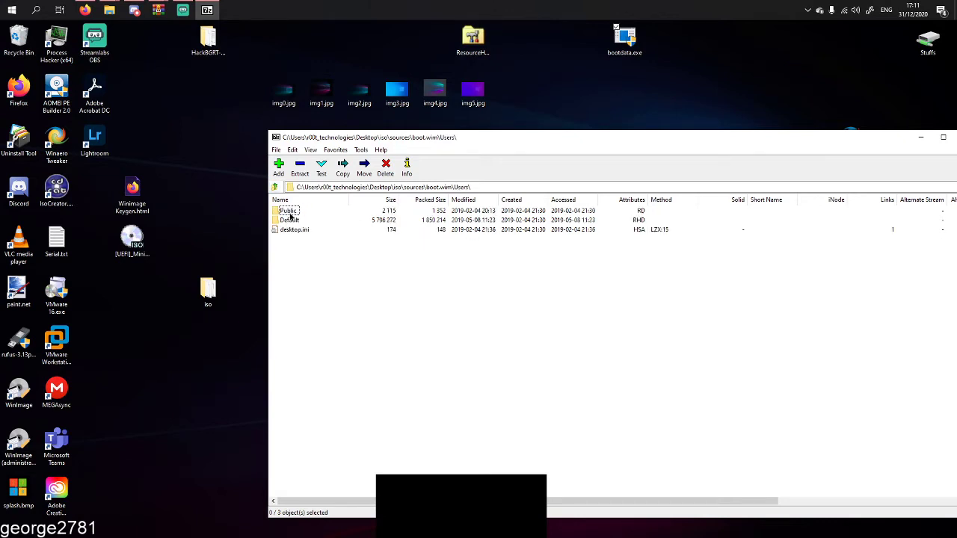
double_click(292, 220)
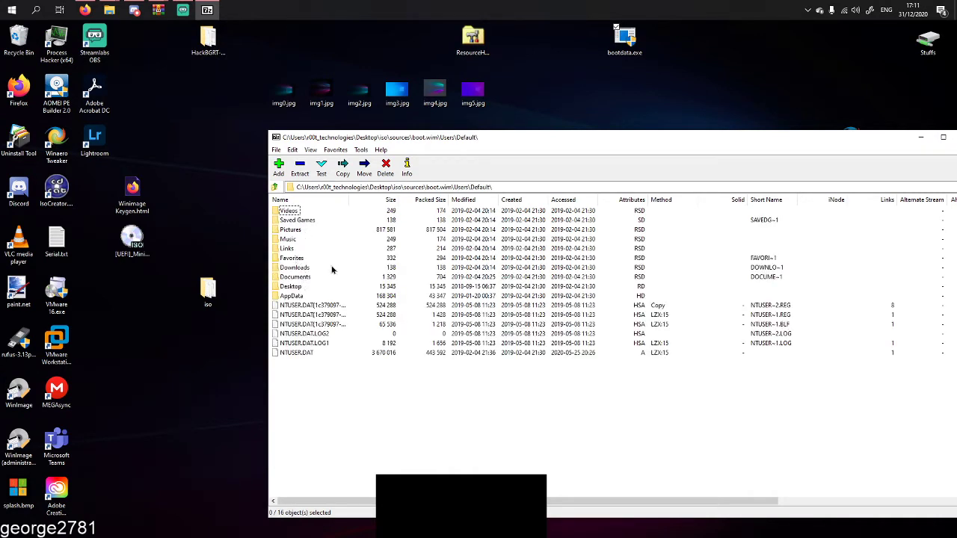
double_click(297, 285)
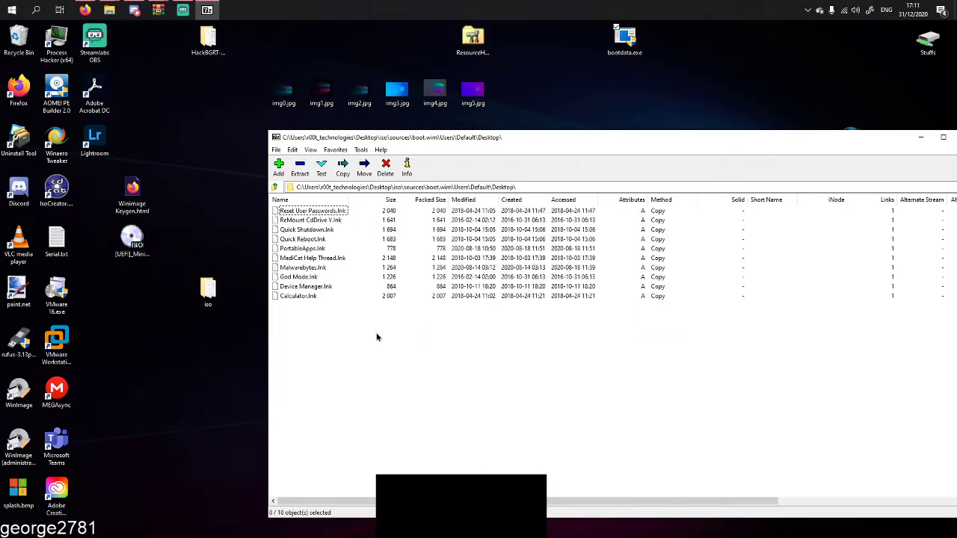
left_click_drag(359, 355, 351, 390)
left_click_drag(482, 46, 355, 336)
left_click(472, 320)
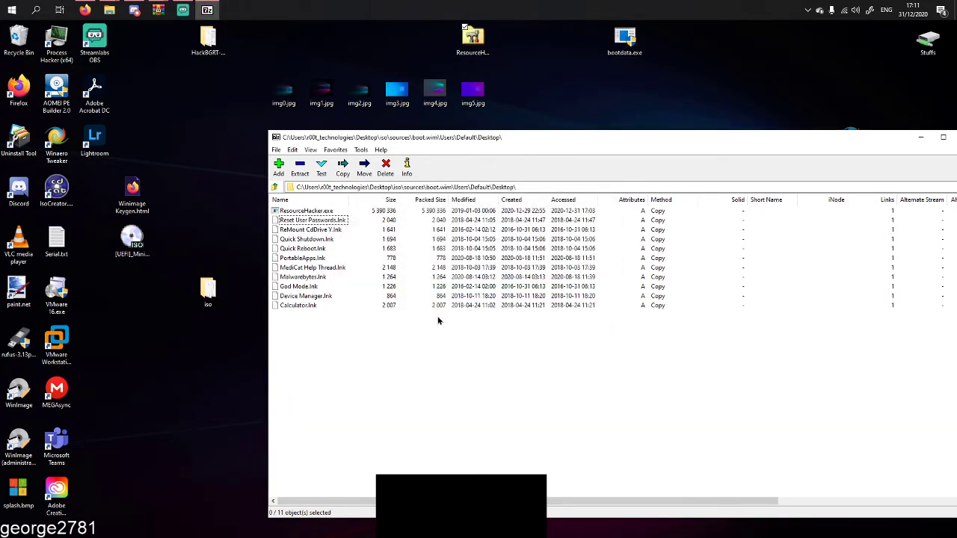
left_click_drag(371, 299, 333, 447)
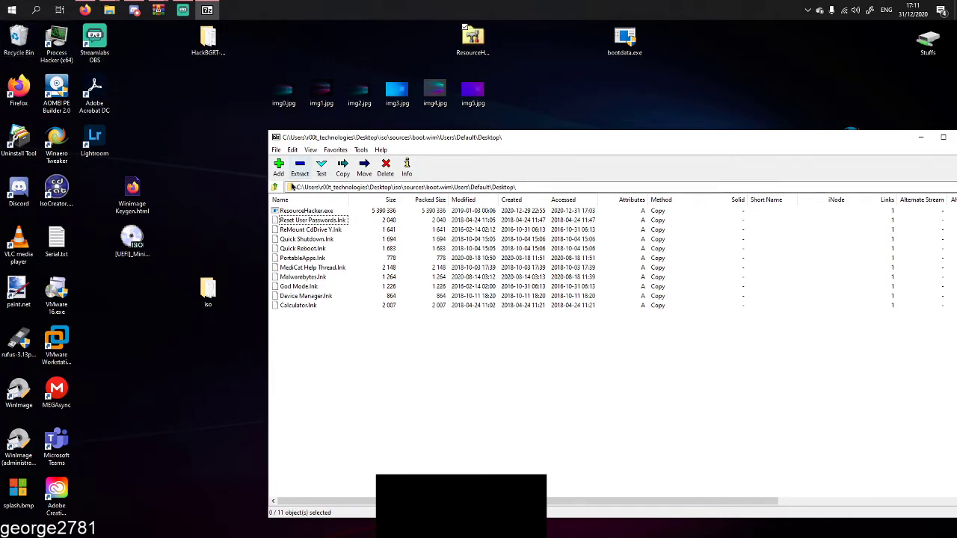
Open the Program Files\Process Hacker\plugins folder inside the boot.wim archive.
left_click(275, 187)
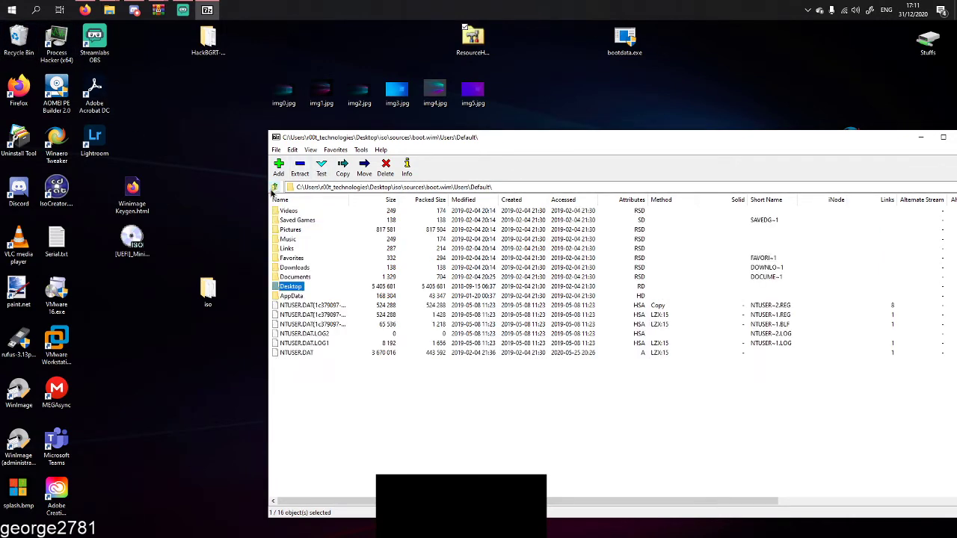
left_click(275, 187)
left_click(275, 187)
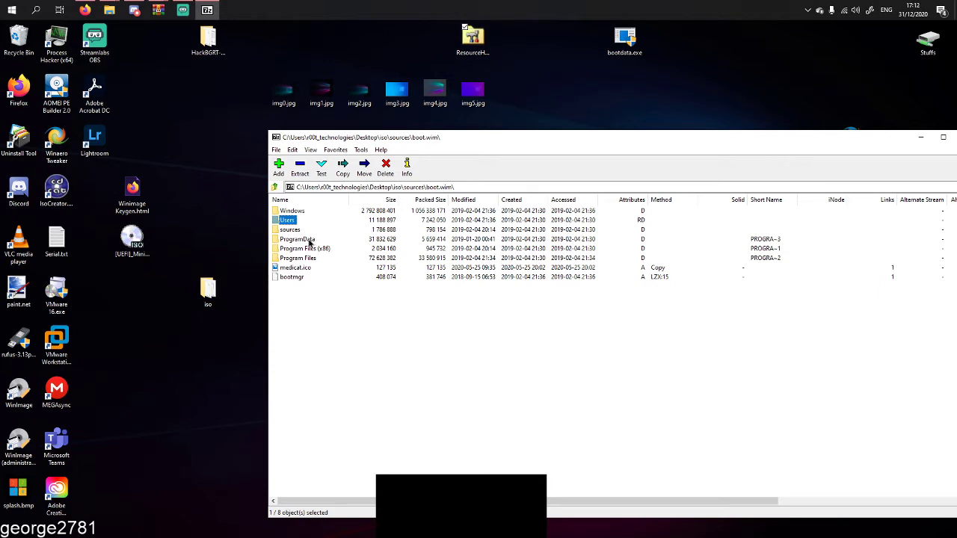
left_click(320, 263)
double_click(308, 259)
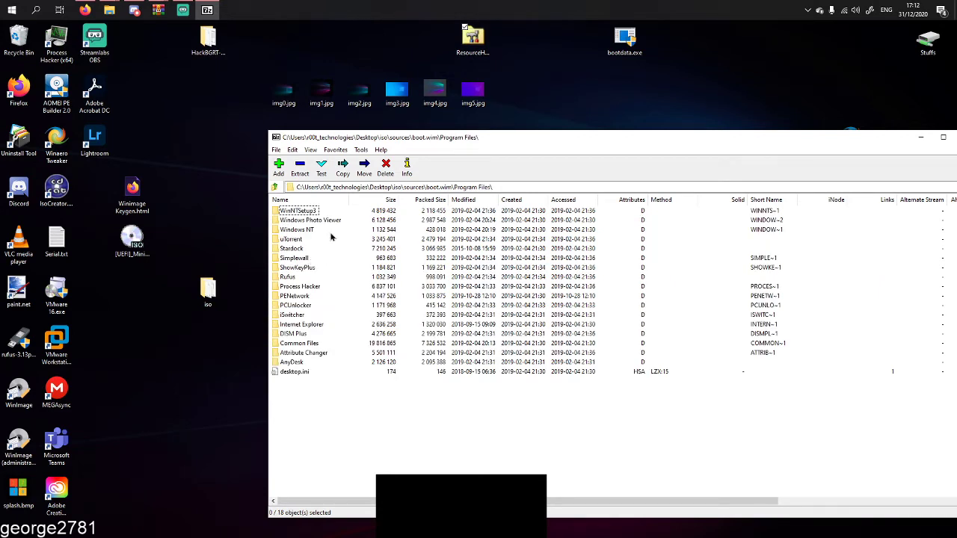
double_click(318, 288)
left_click_drag(327, 318, 371, 336)
double_click(293, 221)
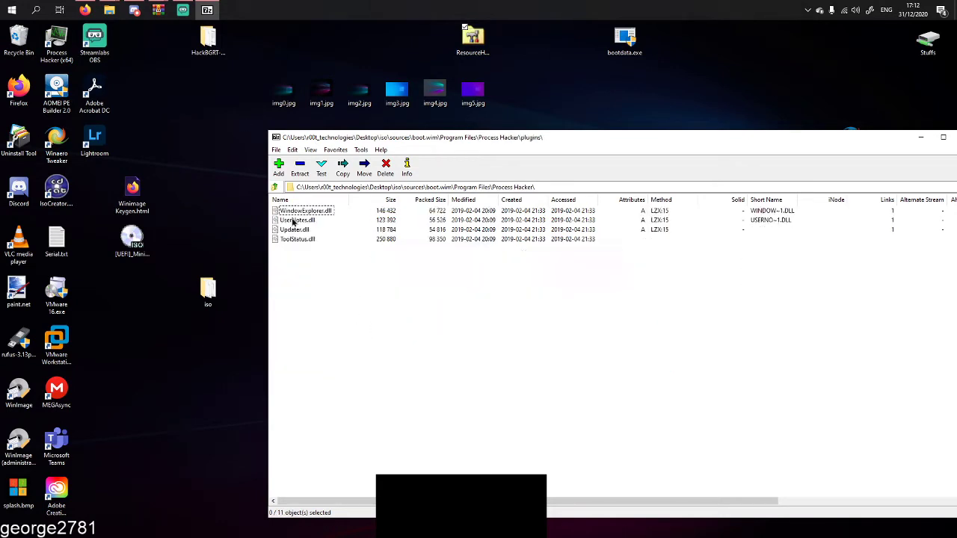
left_click_drag(359, 378, 393, 472)
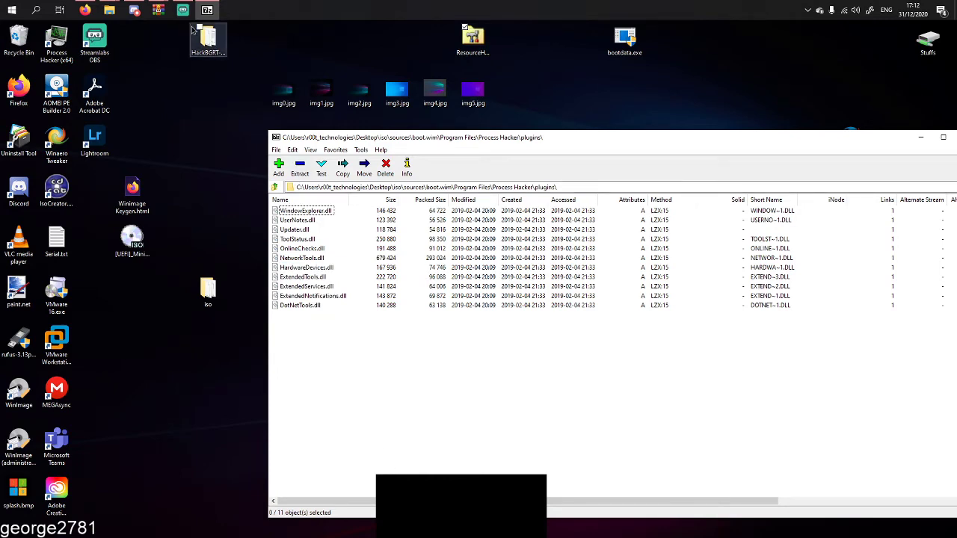
Open the installed Process Hacker's plugins folder at C:\Program Files\ProcessHacker\plugins in File Explorer.
left_click(109, 10)
left_click(124, 56)
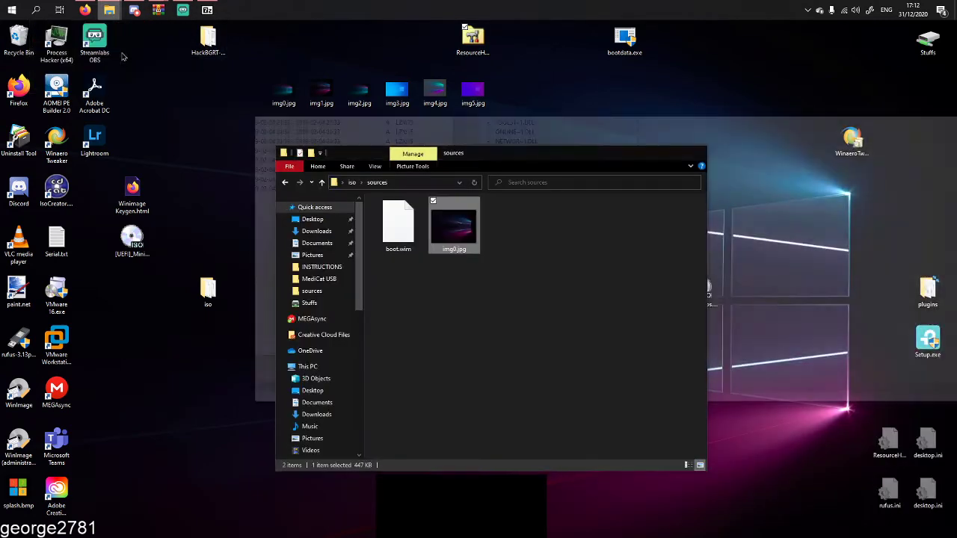
left_click(328, 372)
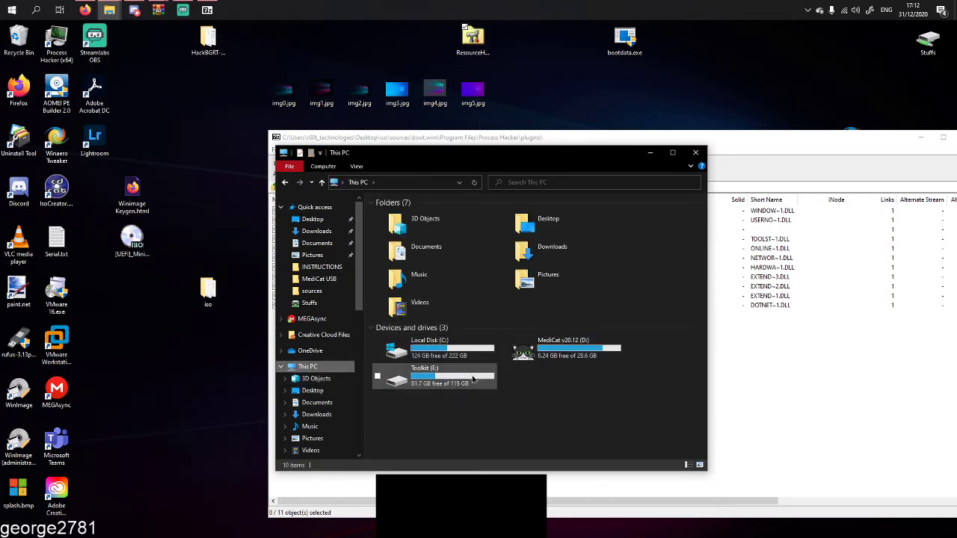
double_click(434, 348)
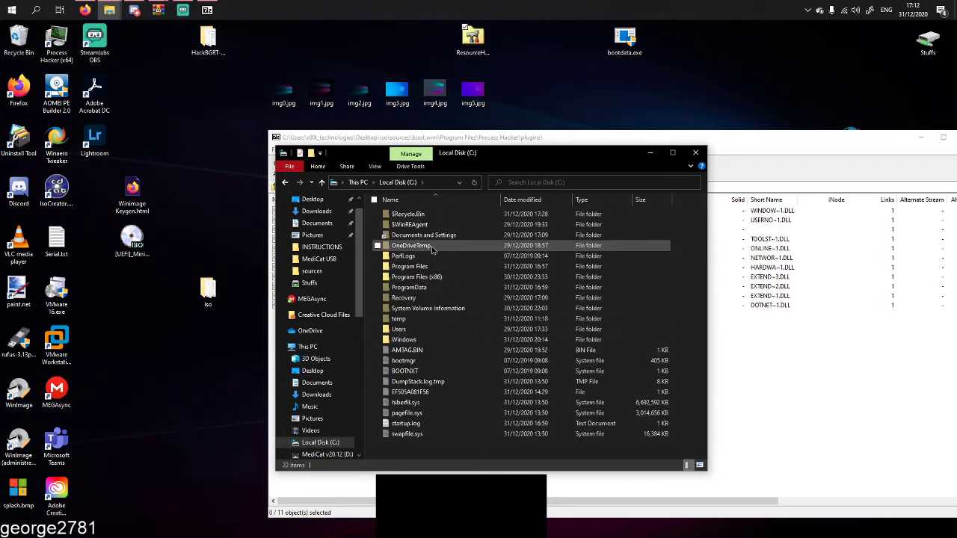
double_click(418, 266)
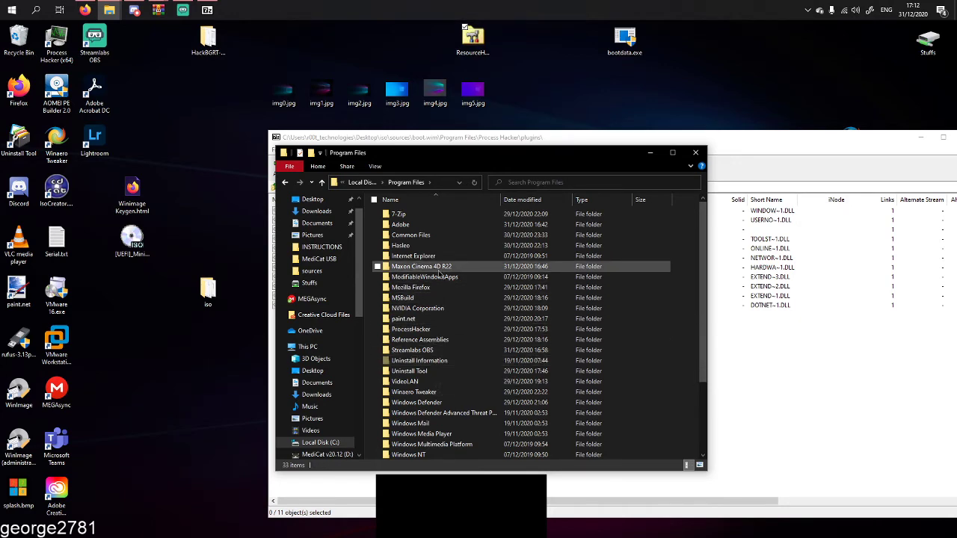
scroll(439, 272, "down", 3)
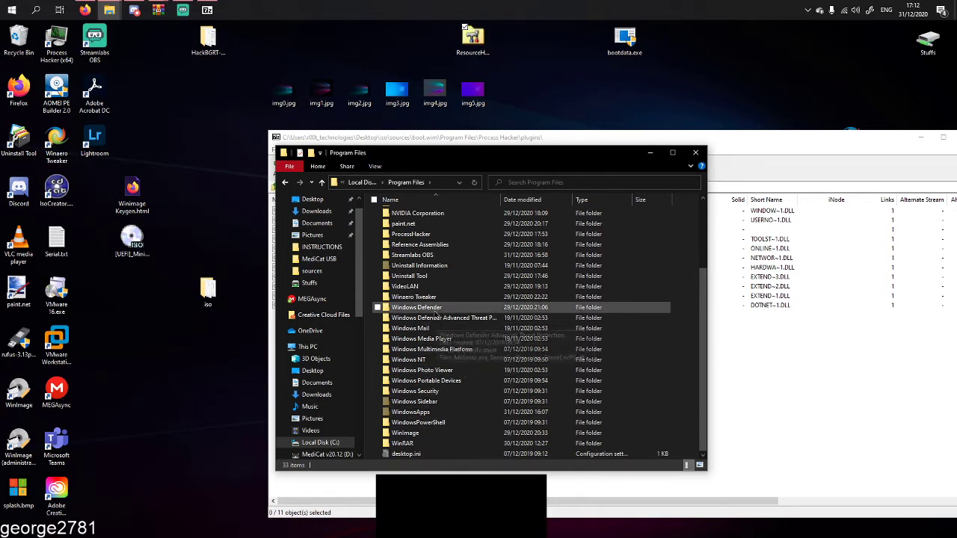
double_click(430, 234)
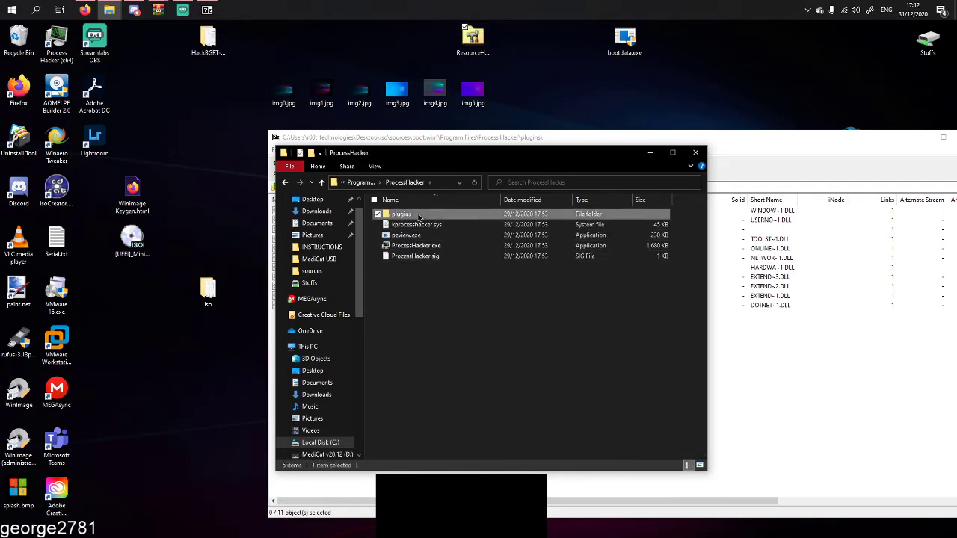
double_click(418, 215)
Copy all plugin DLL files into the boot.wim archive's Program Files\Process Hacker\plugins folder and accept the copy.
key("ctrl+a")
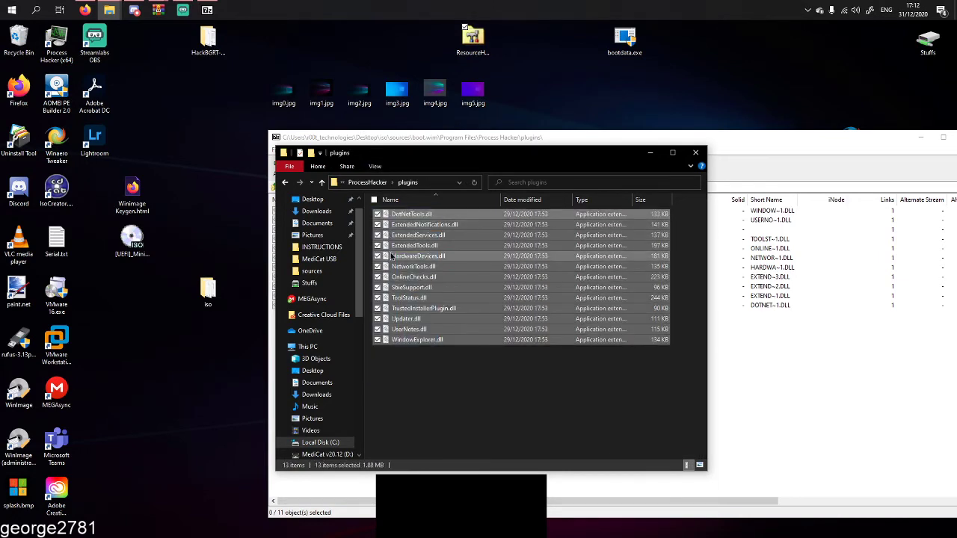
left_click_drag(419, 256, 764, 141)
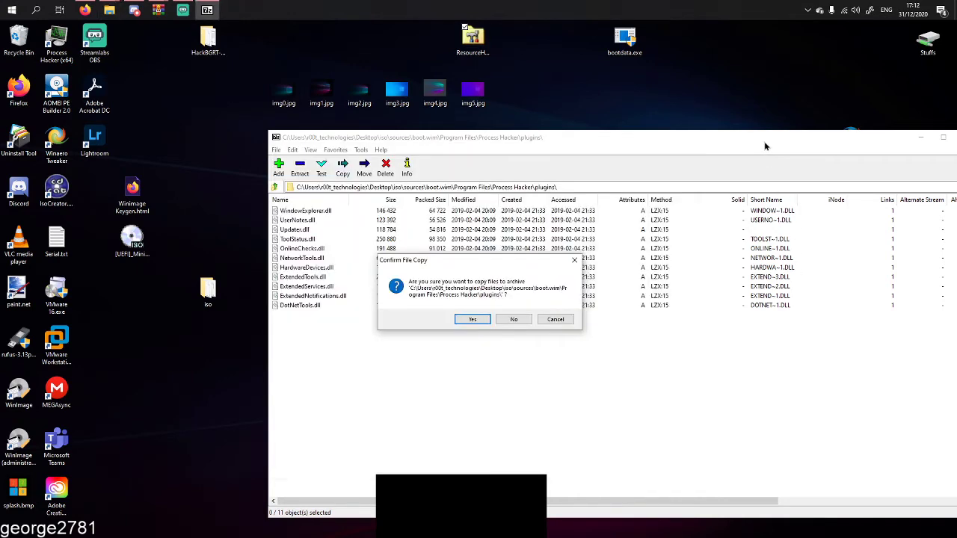
left_click(476, 322)
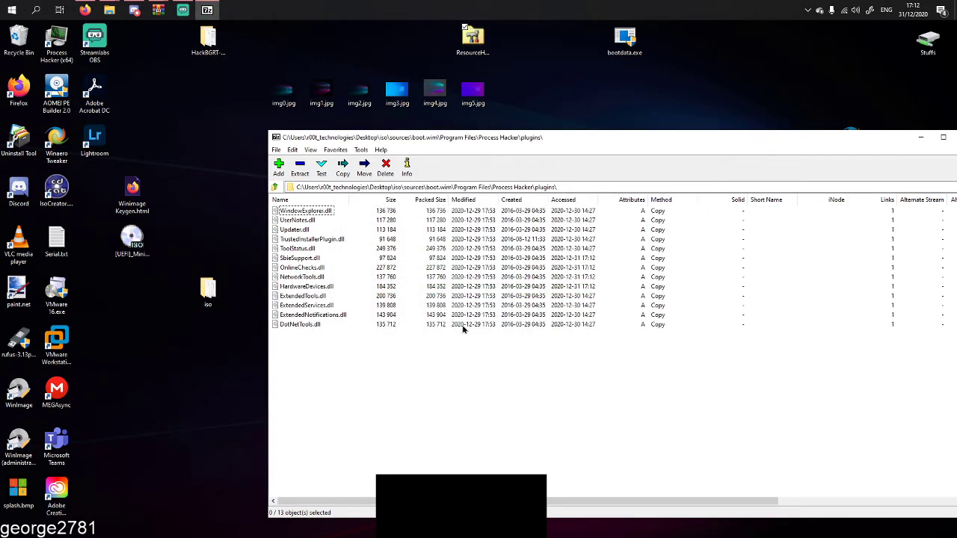
Go back up from the plugins folder to the root of the boot.wim archive.
left_click(275, 187)
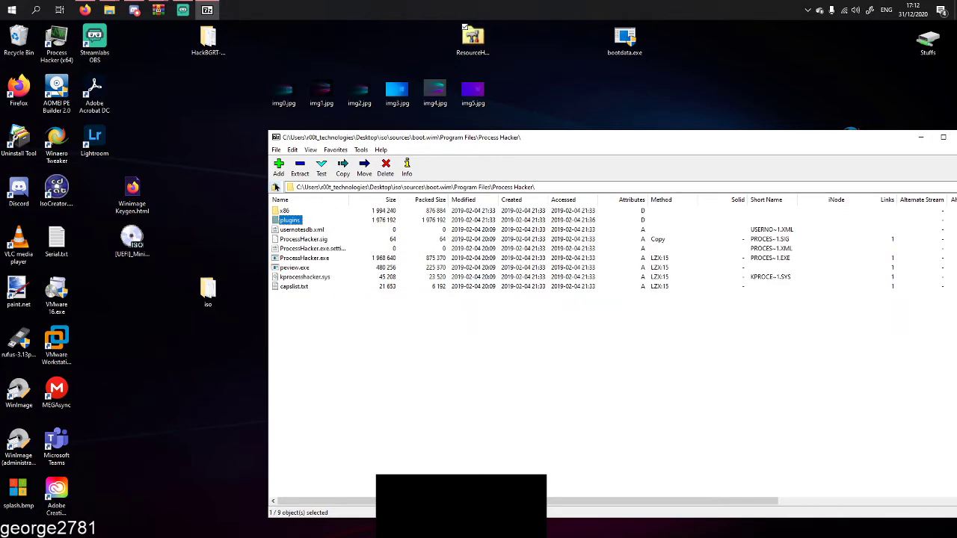
left_click(276, 187)
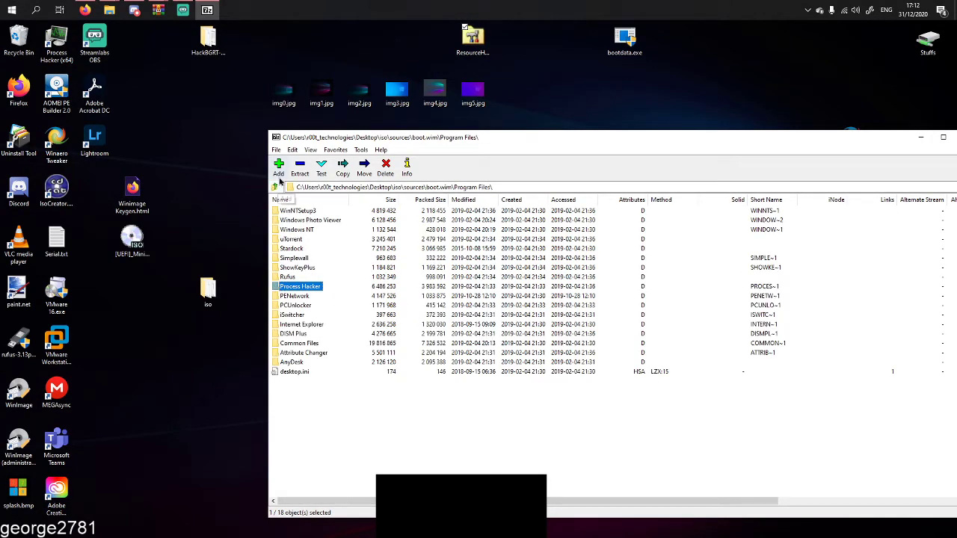
left_click(274, 187)
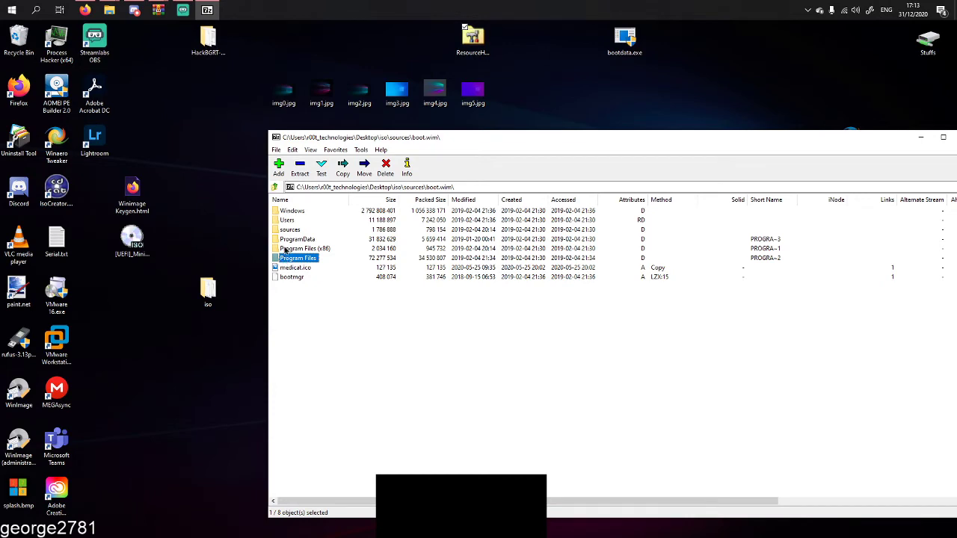
double_click(928, 42)
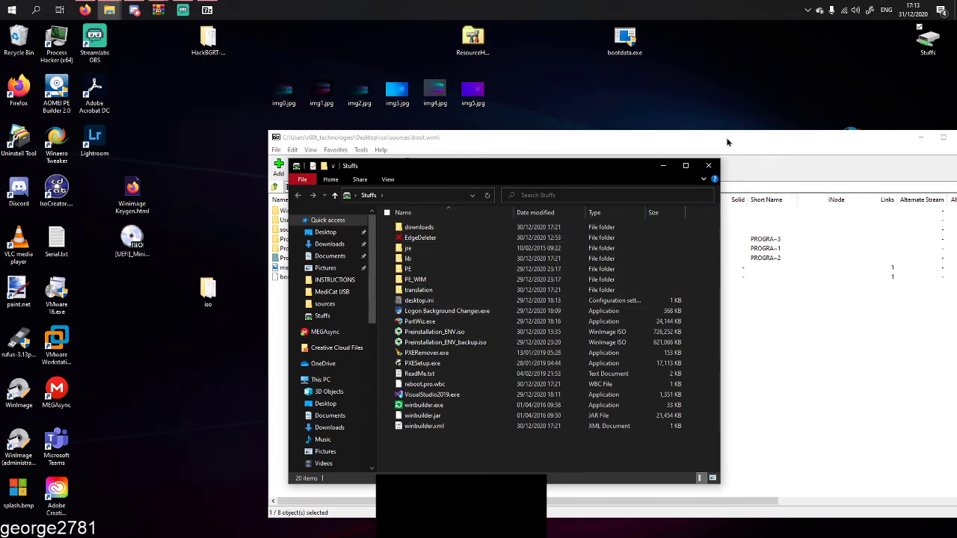
left_click(709, 165)
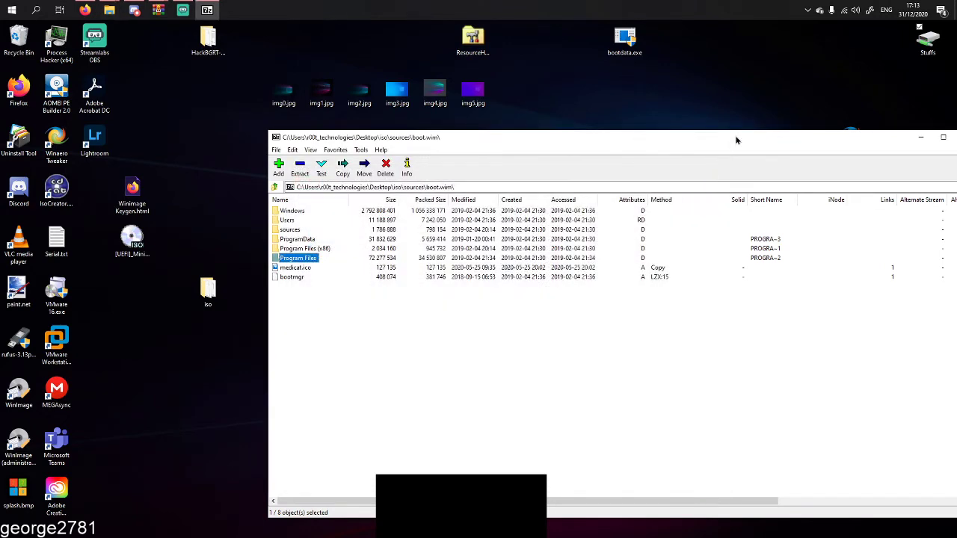
left_click(915, 141)
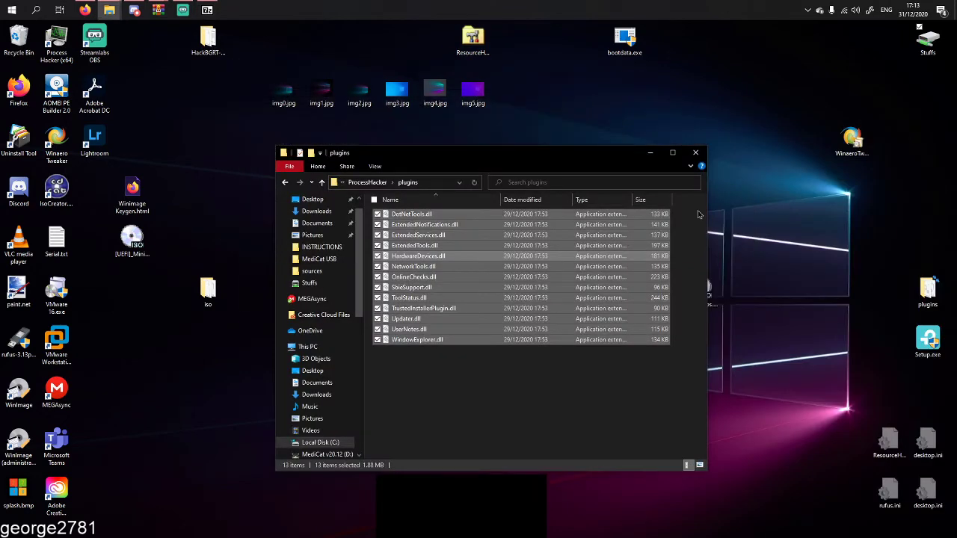
left_click(647, 160)
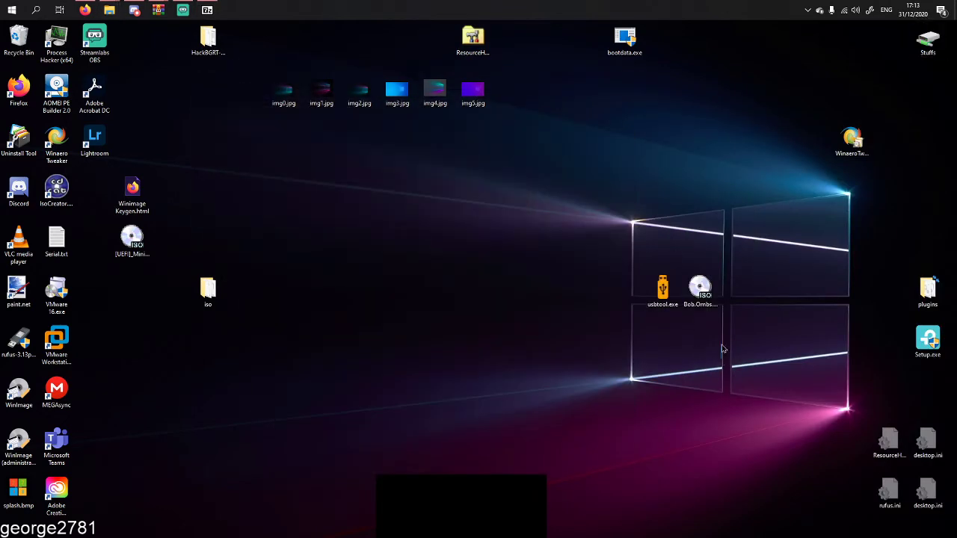
left_click_drag(722, 358, 703, 387)
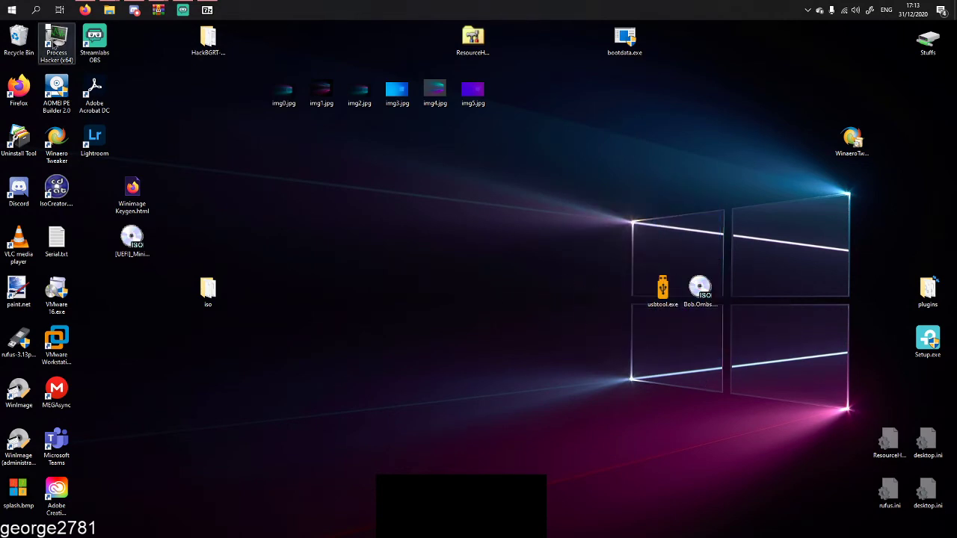
left_click(184, 11)
left_click(185, 11)
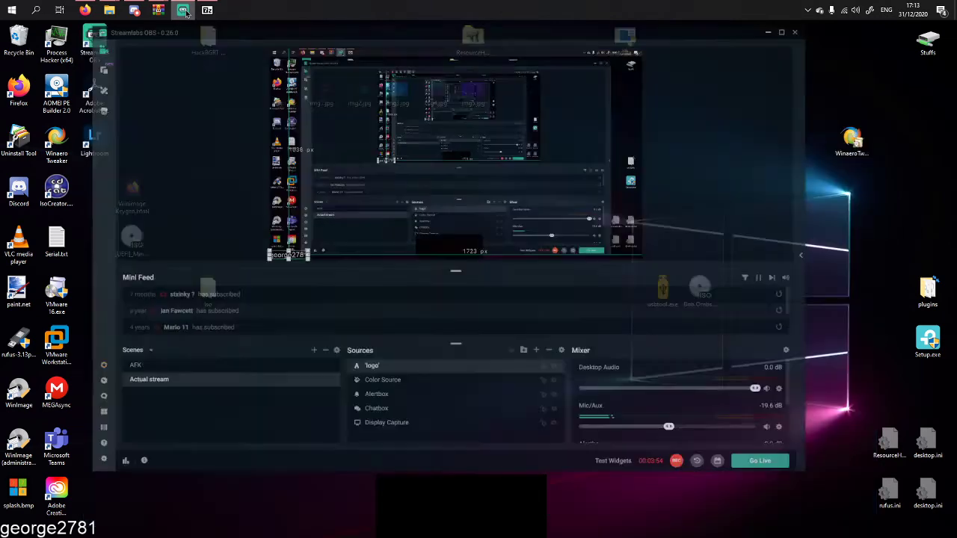
mouse_move(200, 11)
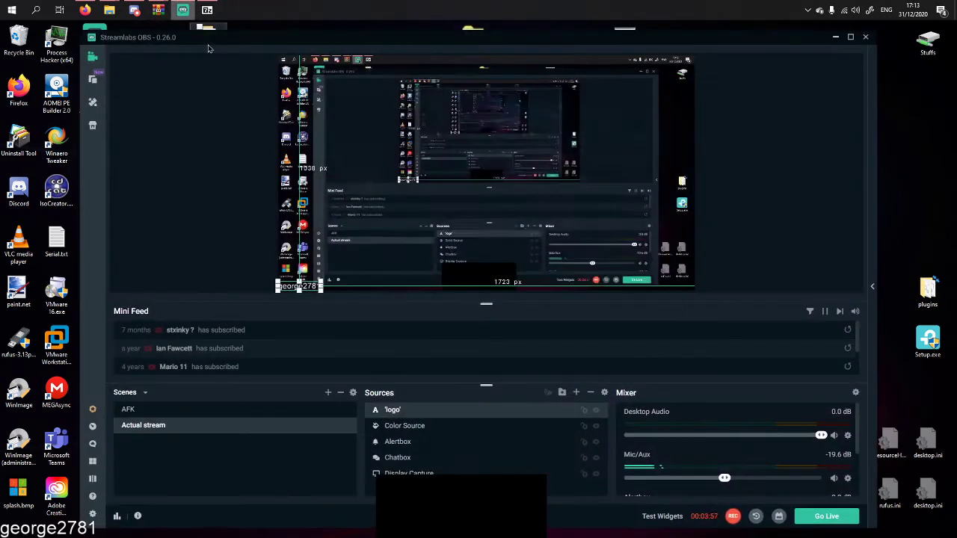
left_click(184, 11)
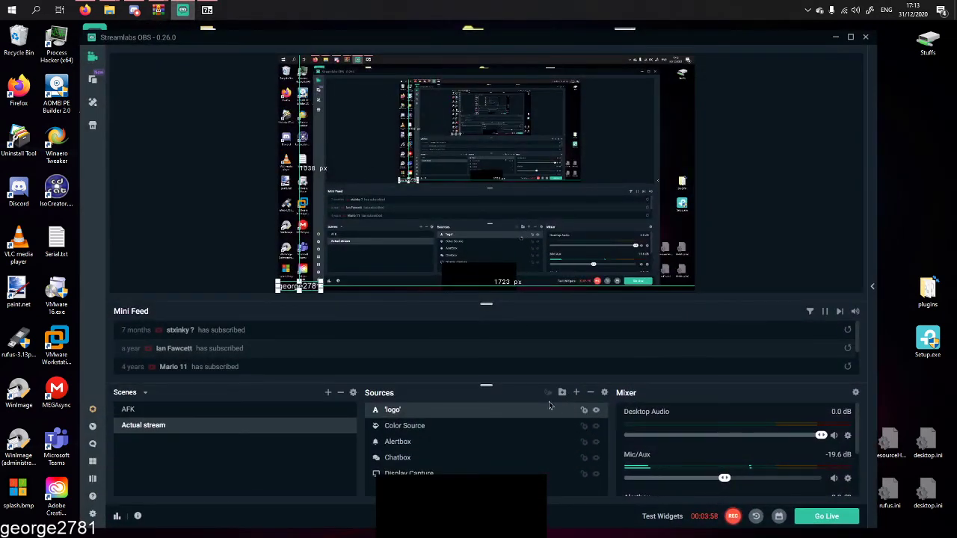
left_click(183, 10)
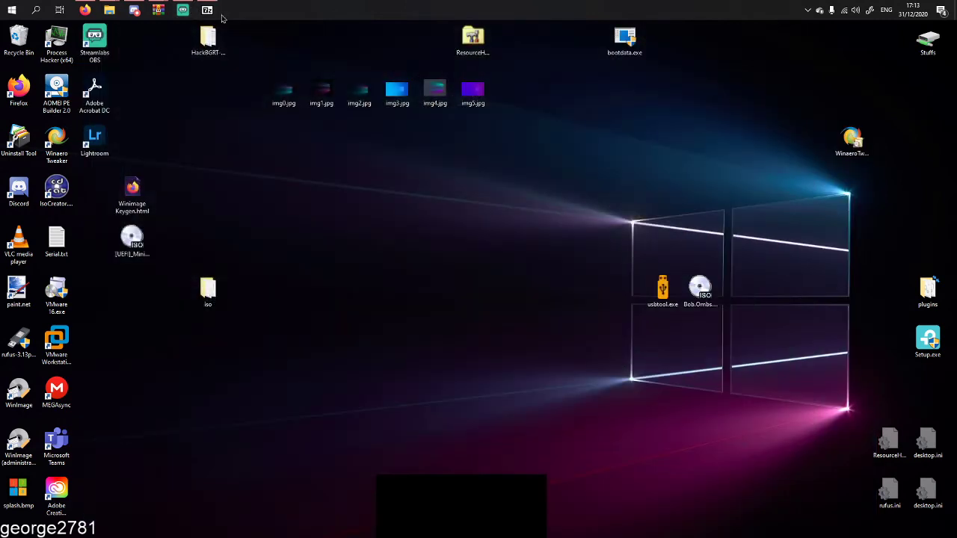
Bring back the 7-Zip window showing the boot.wim root and close it.
left_click(207, 10)
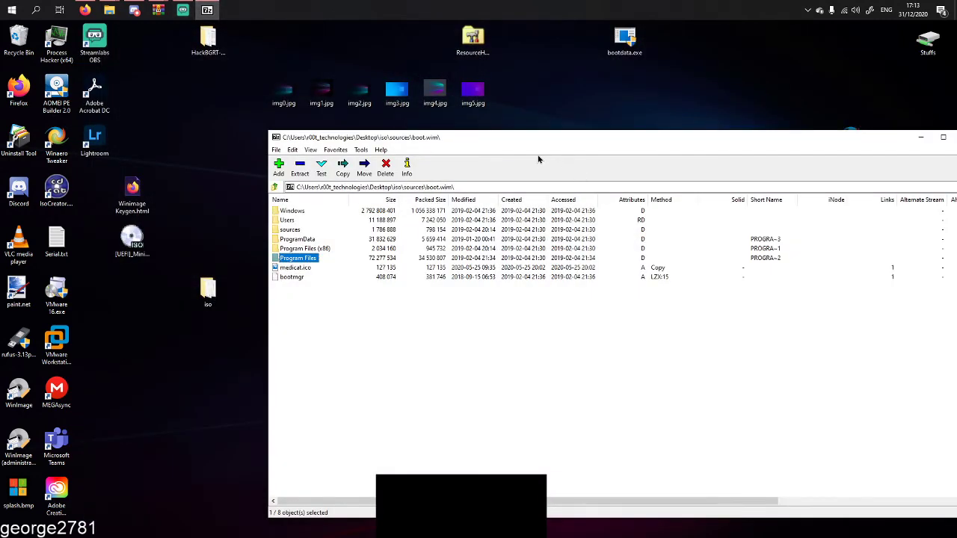
left_click_drag(423, 139, 265, 140)
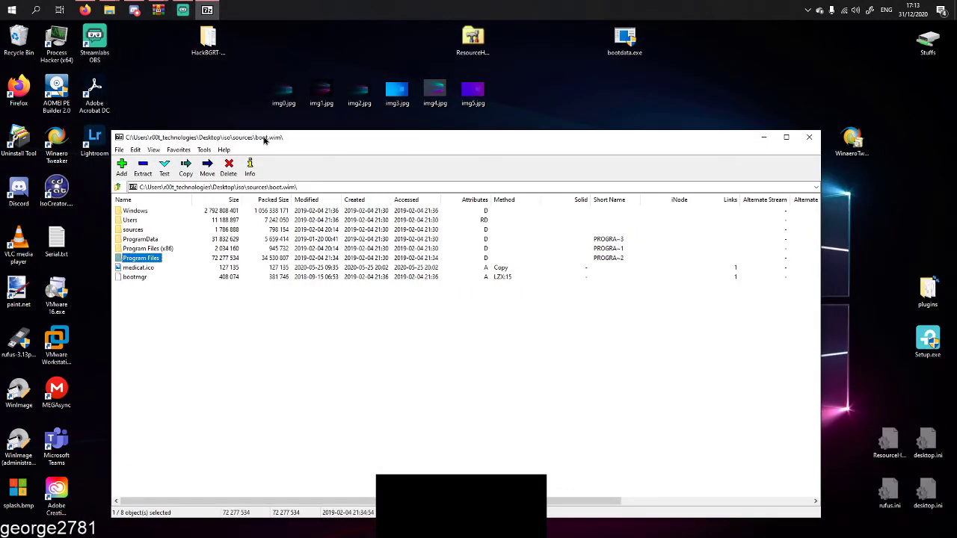
left_click(809, 137)
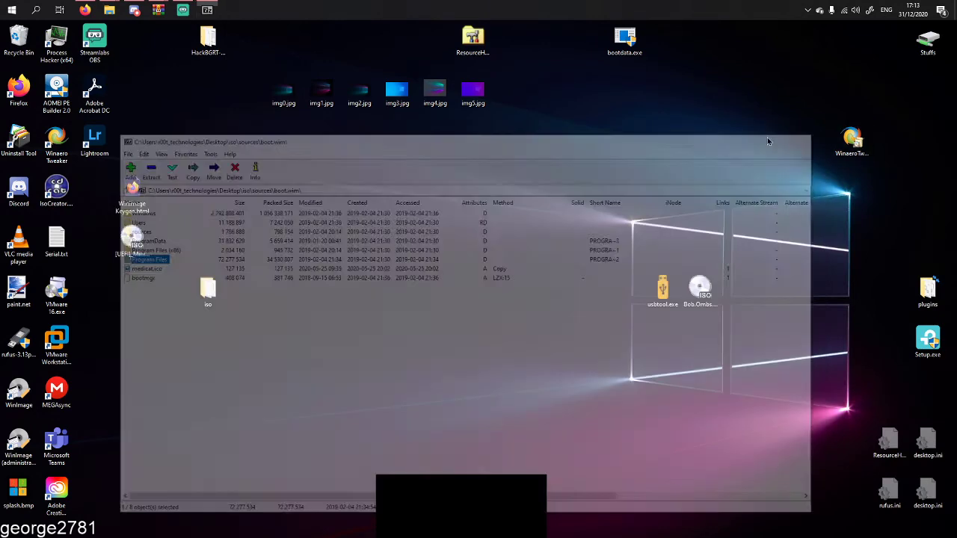
Launch ISO Creator from the recently added programs and move its window away from the desktop icons.
left_click(2, 4)
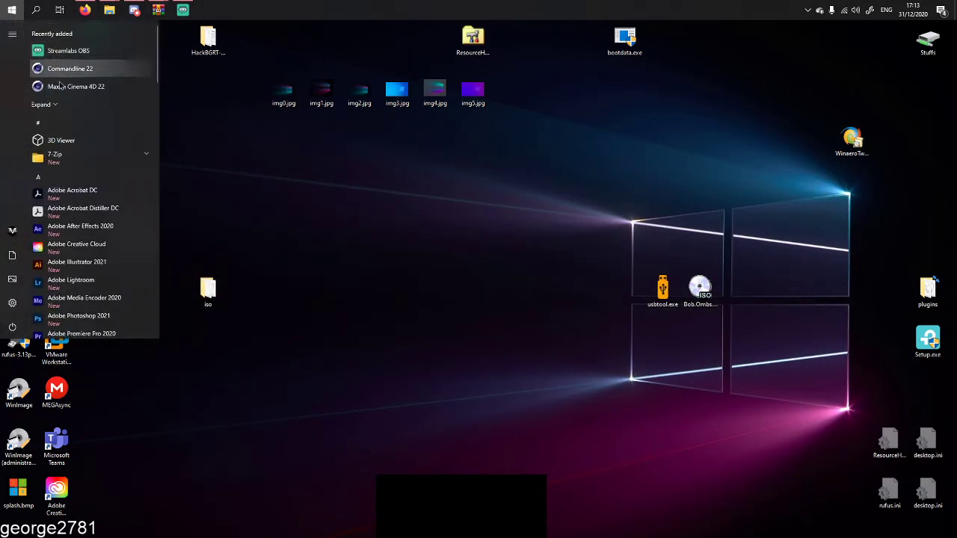
left_click(56, 109)
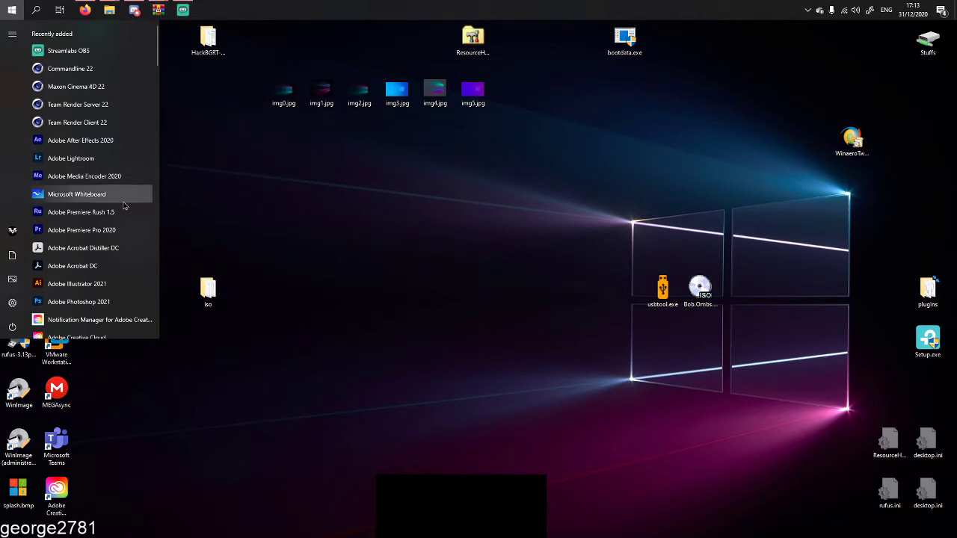
scroll(120, 203, "down", 1)
scroll(120, 203, "down", 4)
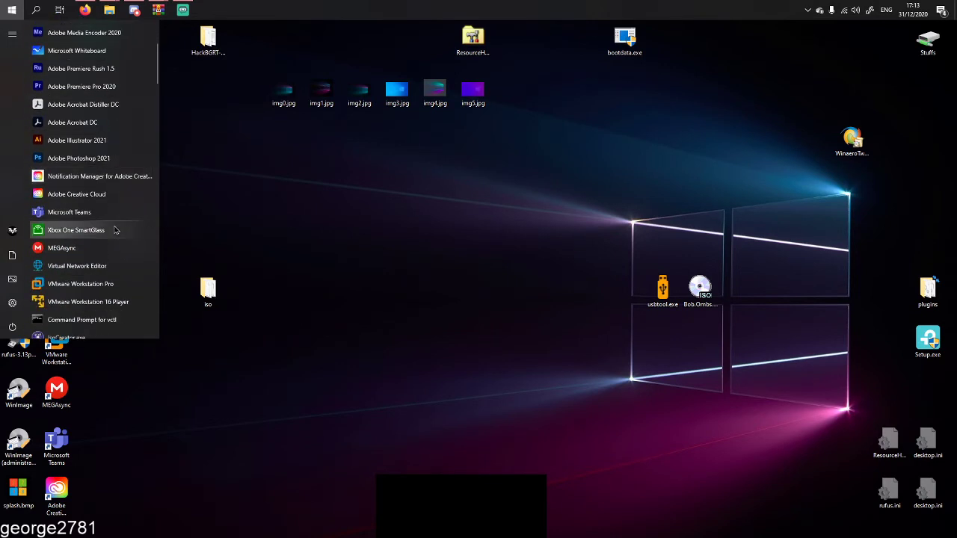
scroll(111, 223, "down", 5)
left_click(67, 112)
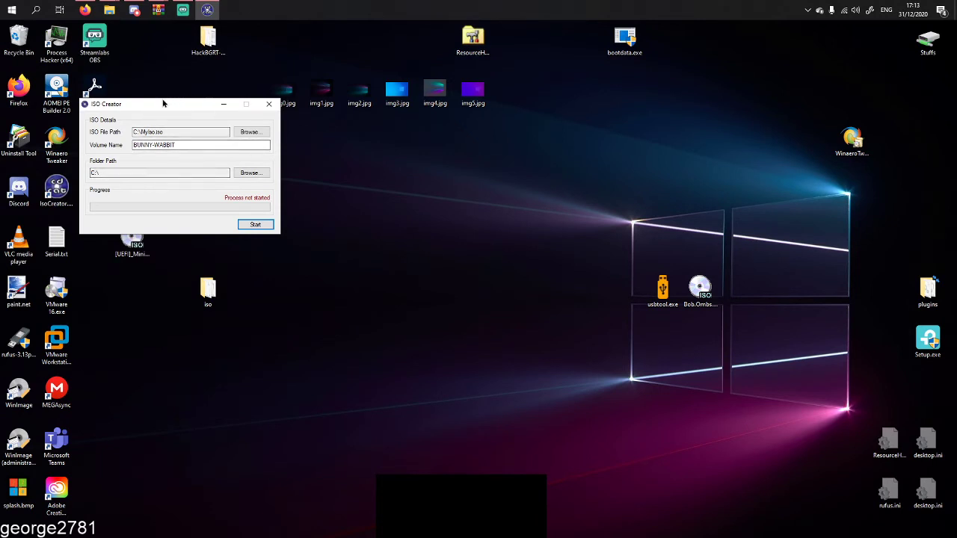
left_click_drag(162, 104, 639, 121)
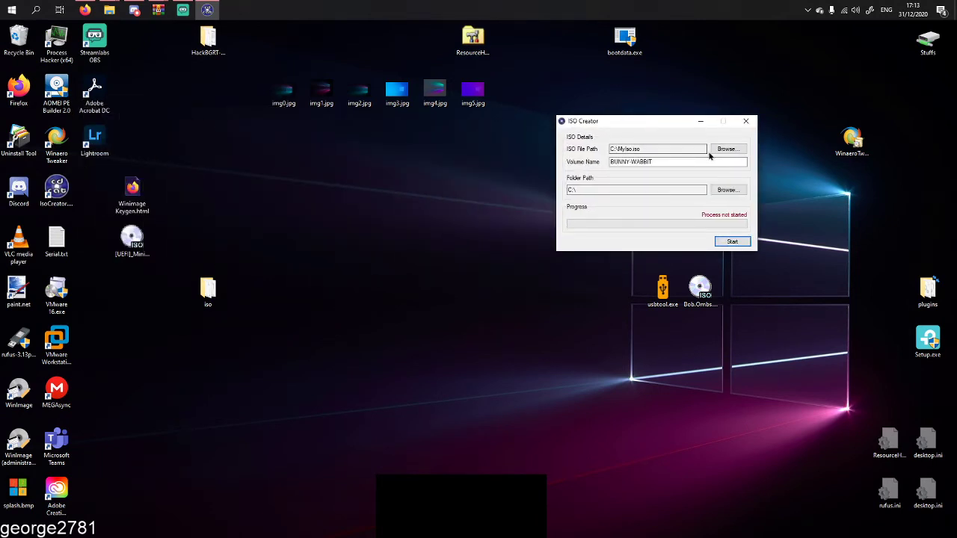
Set the ISO file path to the existing [UEFI]_Mini_Windows_10.iso on the Desktop.
left_click(729, 150)
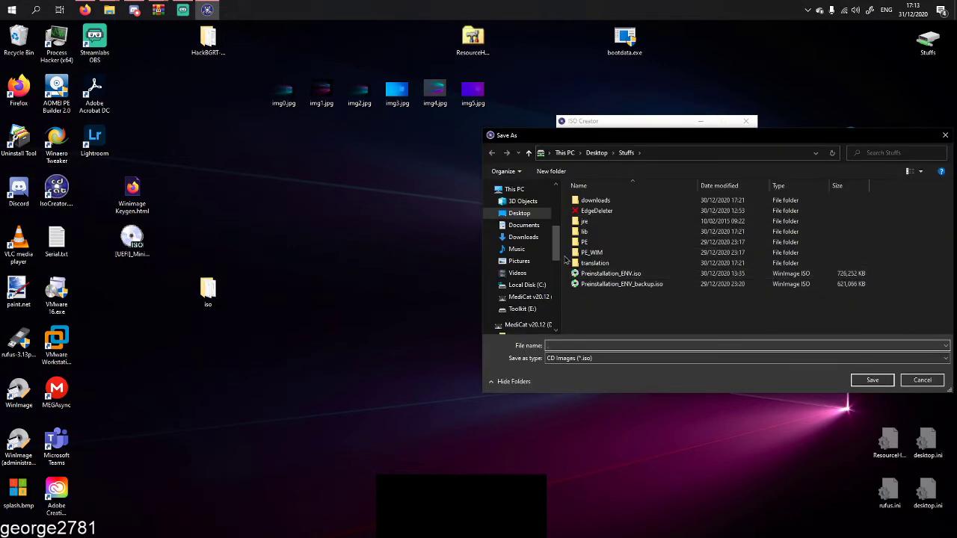
left_click(603, 152)
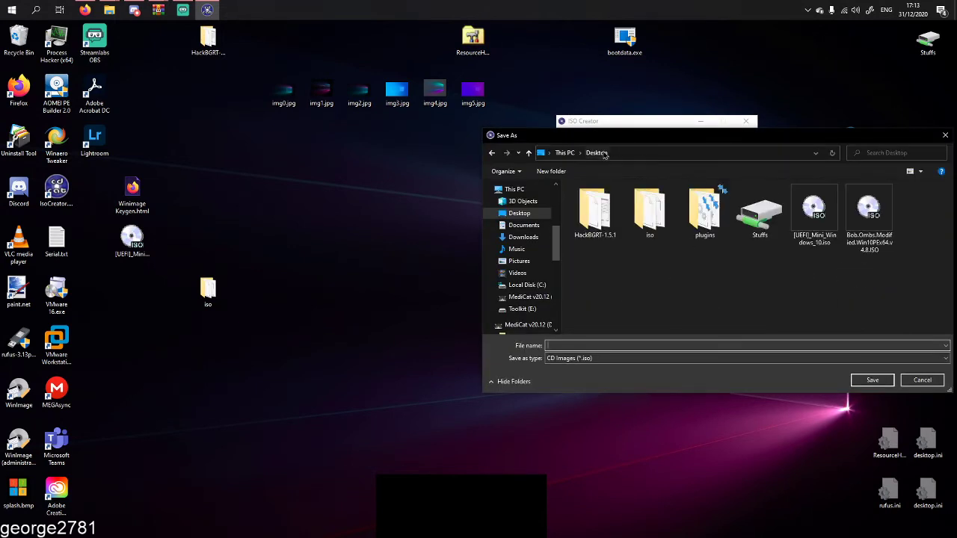
double_click(811, 219)
left_click(496, 287)
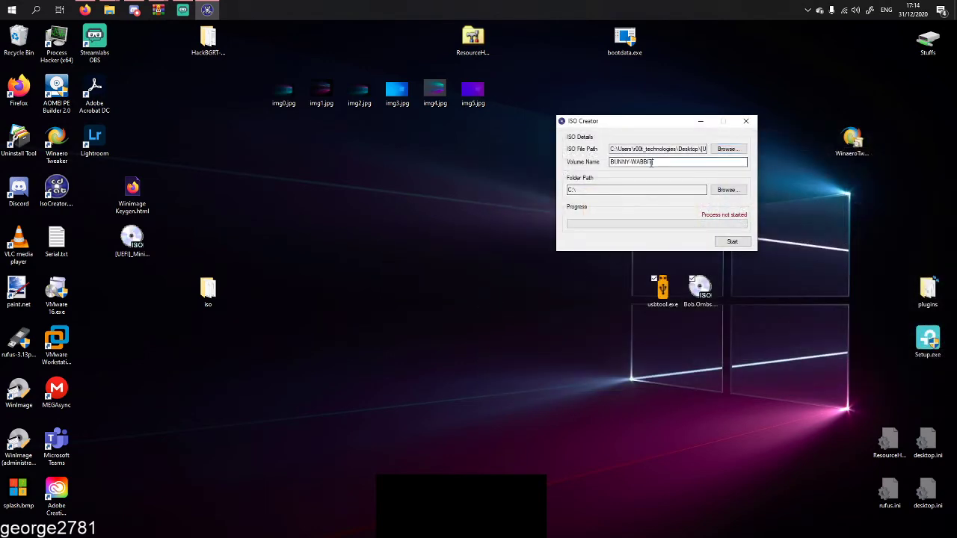
Mount the [UEFI]_Mini_Windows_10.iso file from the desktop with Windows Explorer.
key("Tab")
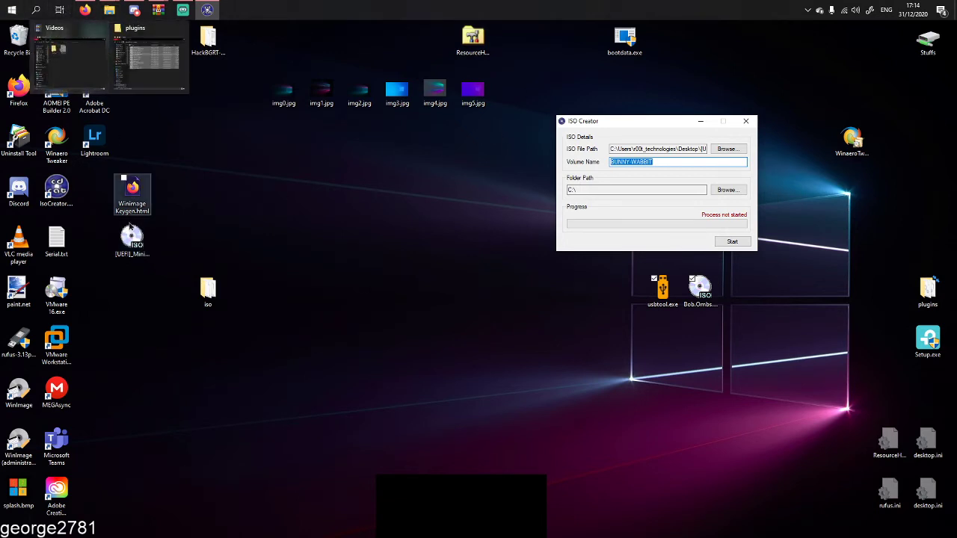
left_click(131, 247)
right_click(129, 249)
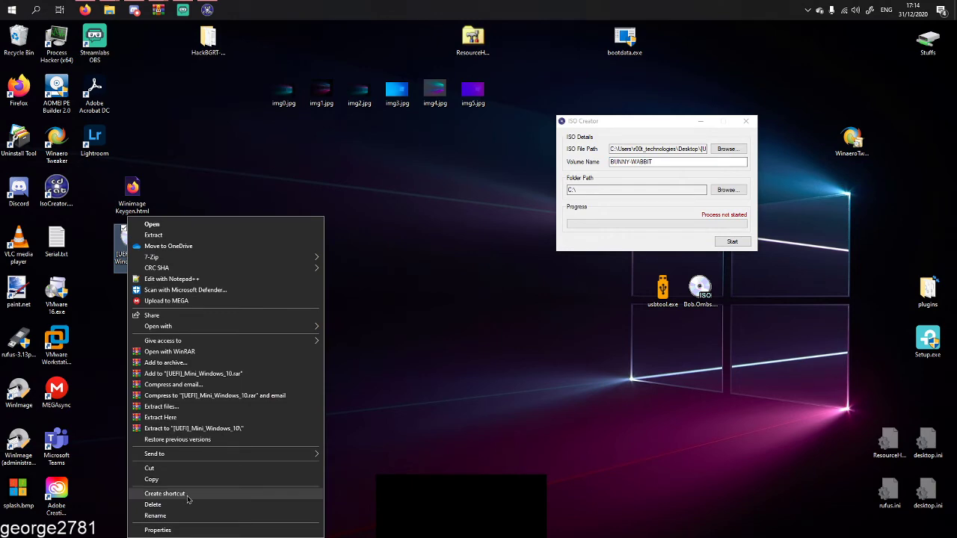
mouse_move(184, 329)
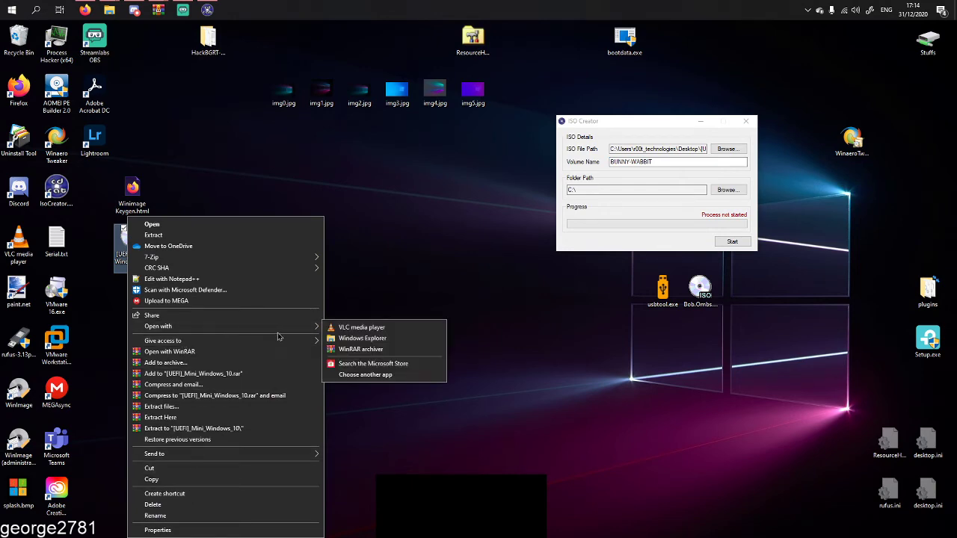
left_click(345, 338)
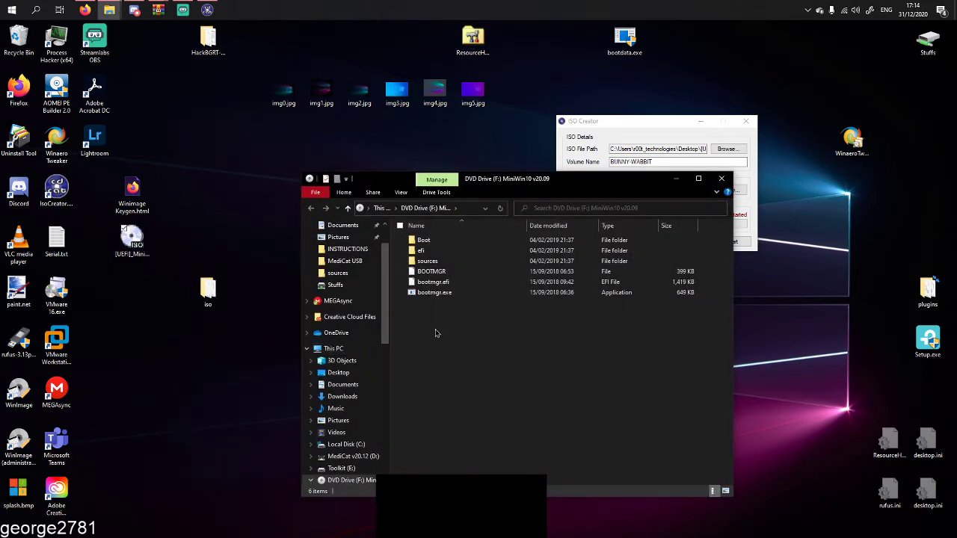
Copy the volume label from the mounted DVD drive's properties and close the properties window.
right_click(357, 486)
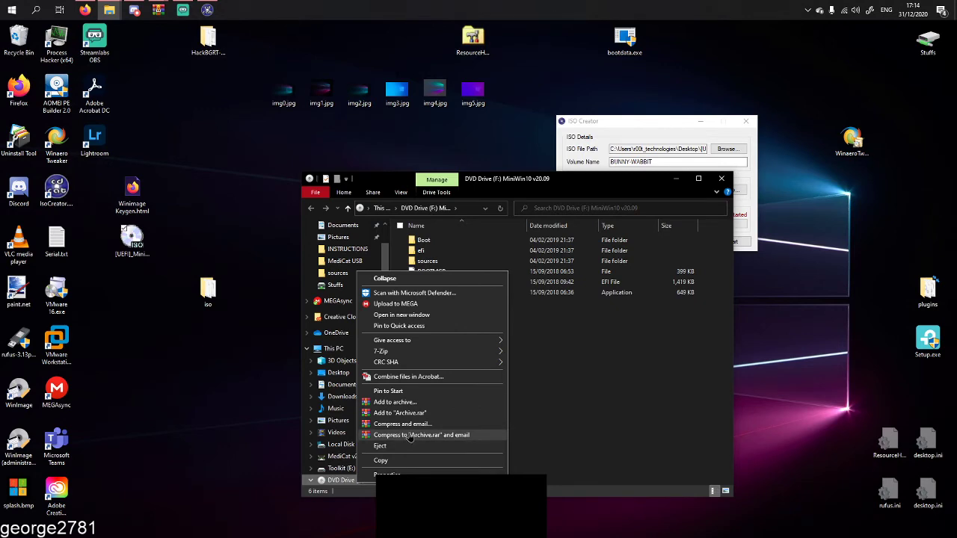
left_click(392, 476)
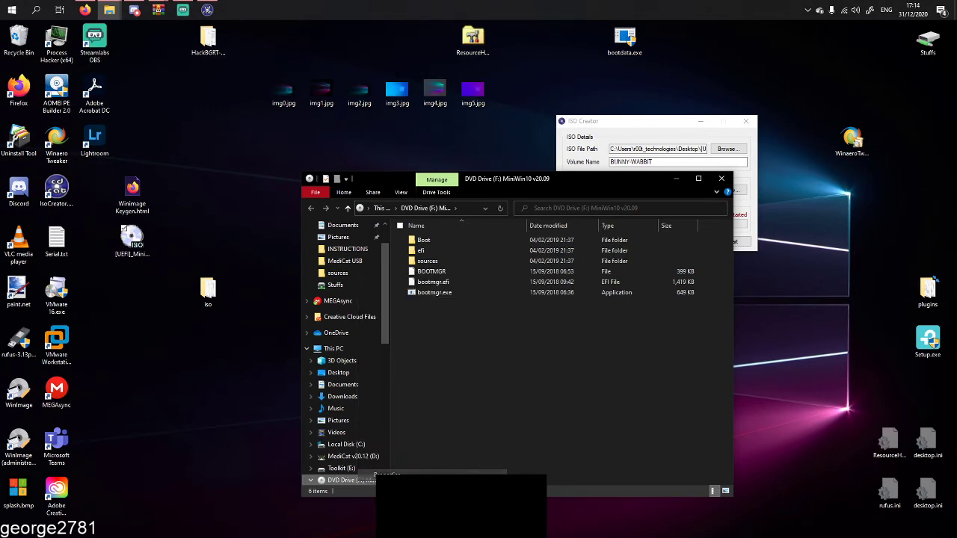
right_click(469, 342)
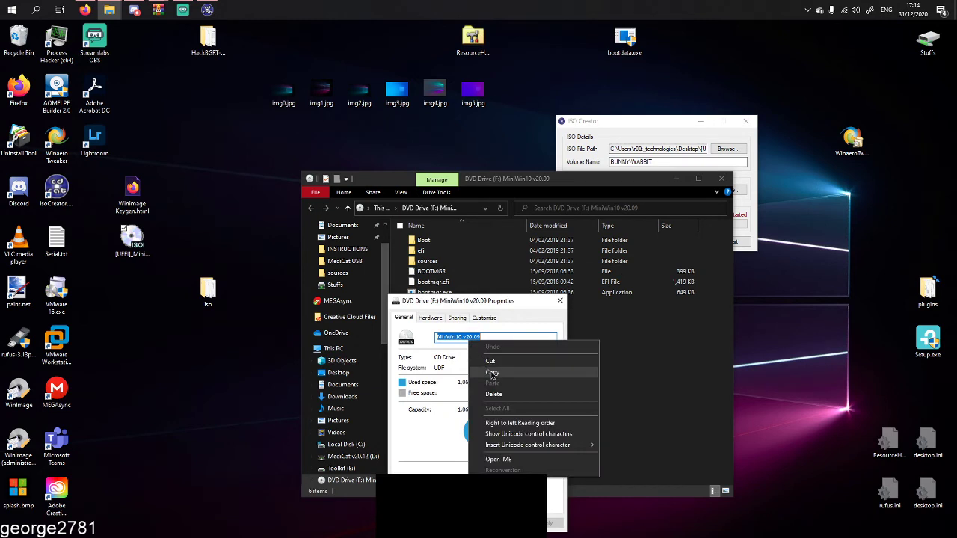
left_click(491, 373)
left_click(560, 300)
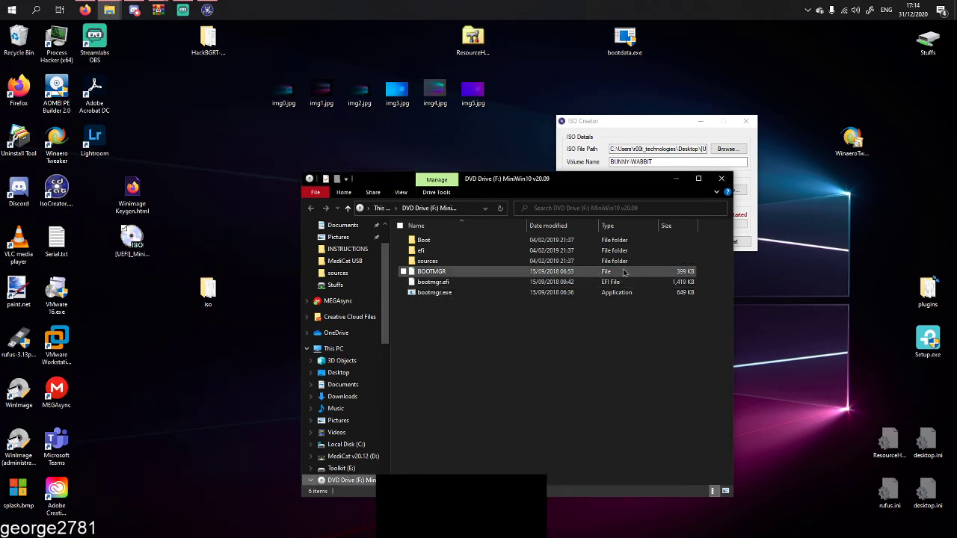
Eject the mounted DVD drive and paste the copied label MiniWin10 v20.09 as the volume name in ISO Creator.
right_click(350, 481)
left_click(384, 439)
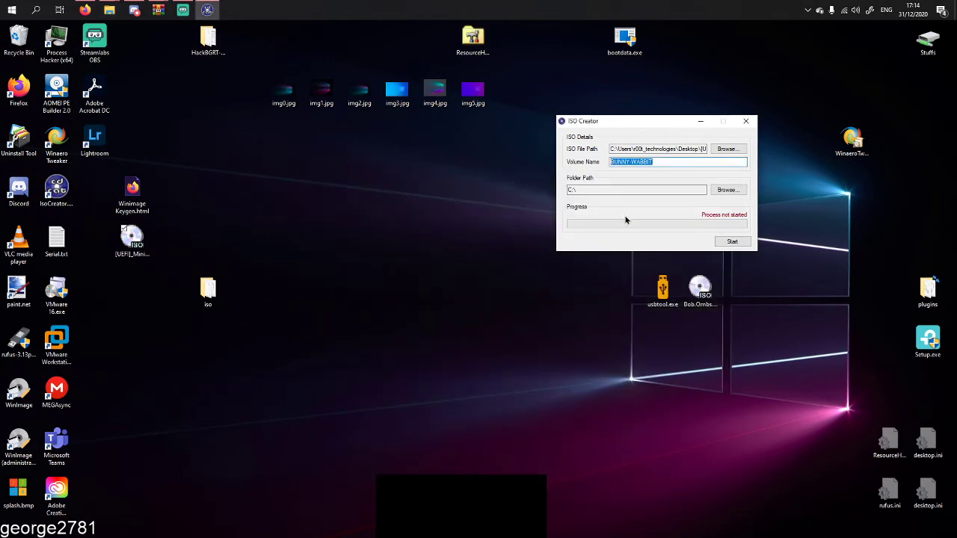
right_click(665, 164)
left_click(691, 208)
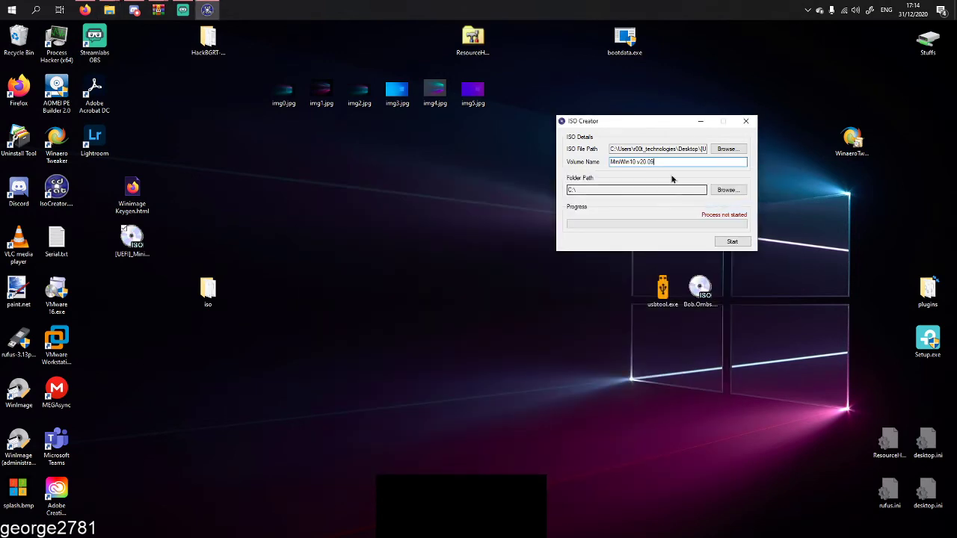
Set the source folder path to the iso folder on the Desktop.
left_click(726, 190)
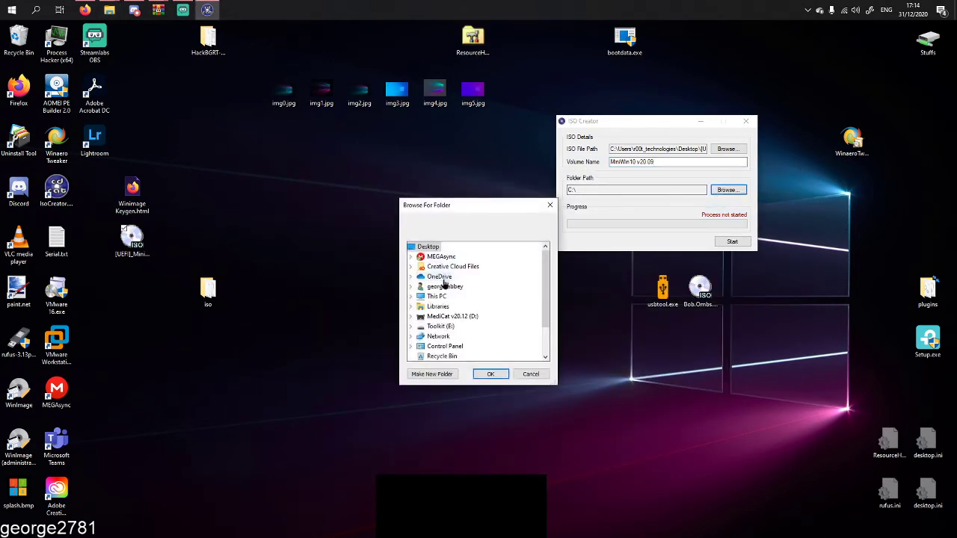
scroll(441, 314, "down", 2)
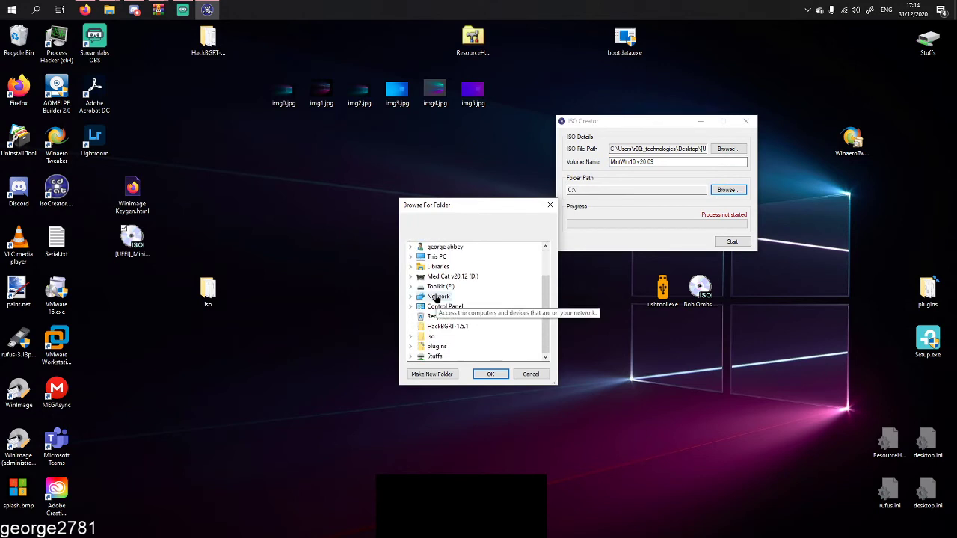
left_click(431, 336)
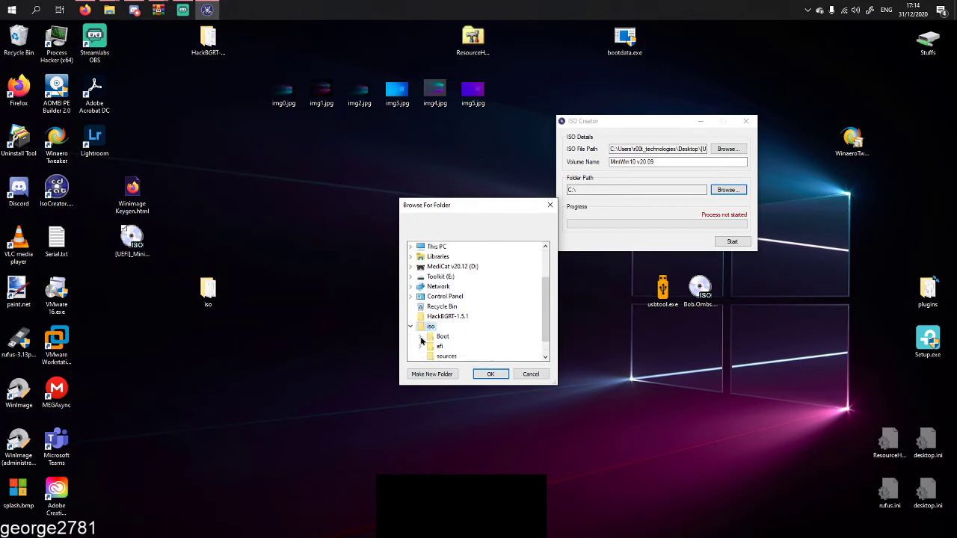
left_click(491, 374)
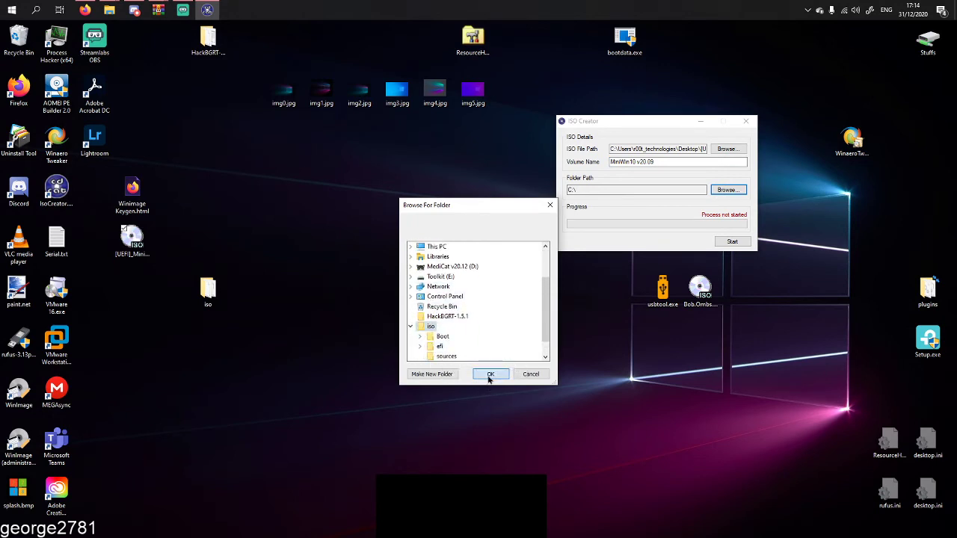
Start building the ISO and minimize the ISO Creator window.
left_click(732, 242)
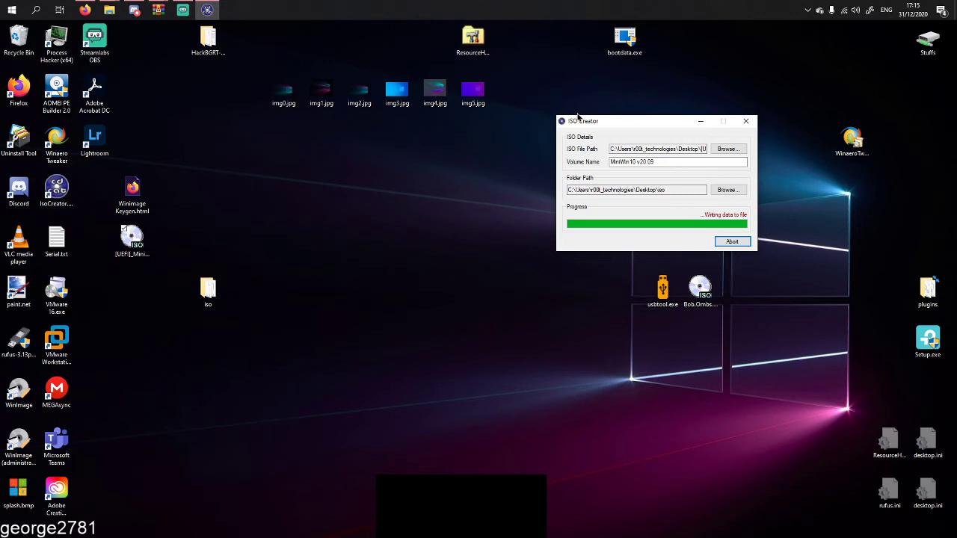
left_click(701, 122)
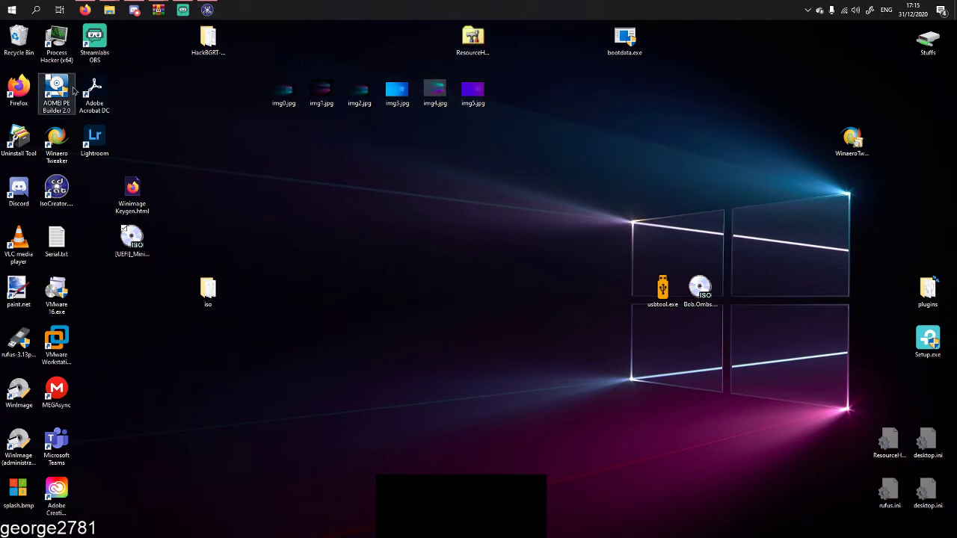
mouse_move(72, 117)
left_mouse_down()
mouse_move(5, 73)
mouse_move(42, 90)
mouse_move(72, 133)
mouse_move(45, 89)
mouse_move(76, 134)
left_mouse_up()
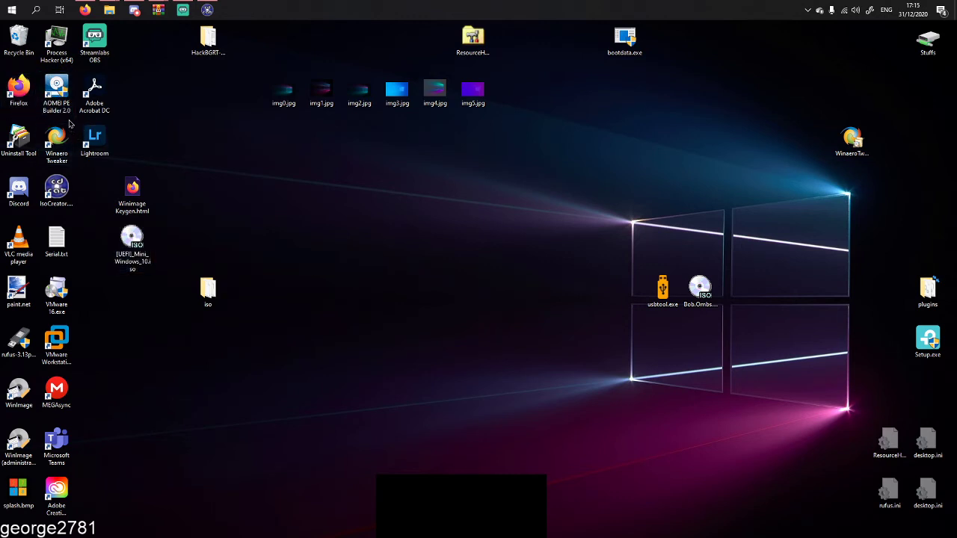
left_click_drag(763, 365, 776, 266)
left_click_drag(745, 310, 716, 426)
left_click_drag(183, 205, 353, 215)
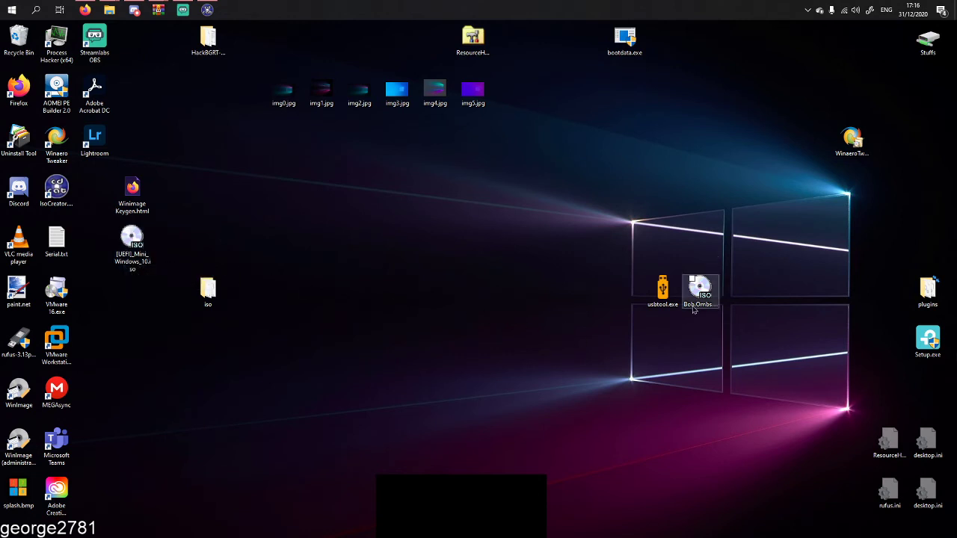
left_click_drag(737, 233, 737, 272)
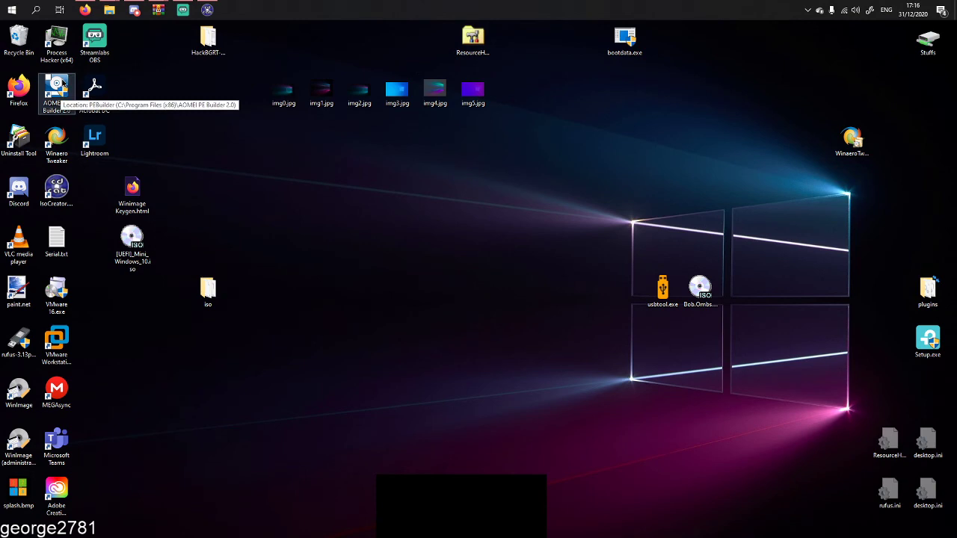
Launch AOMEI PE Builder from the desktop and advance to its portable tools selection page.
left_click(66, 110)
double_click(66, 111)
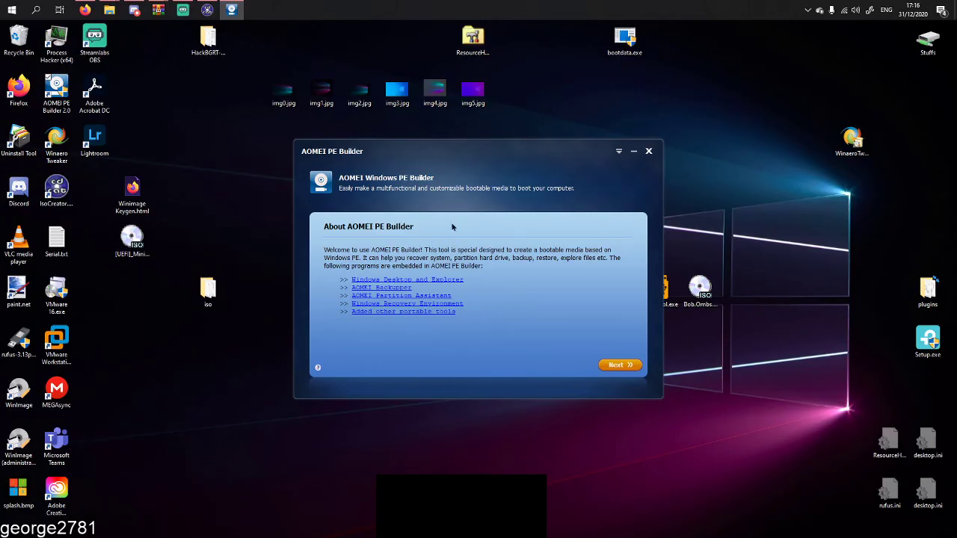
left_click(607, 367)
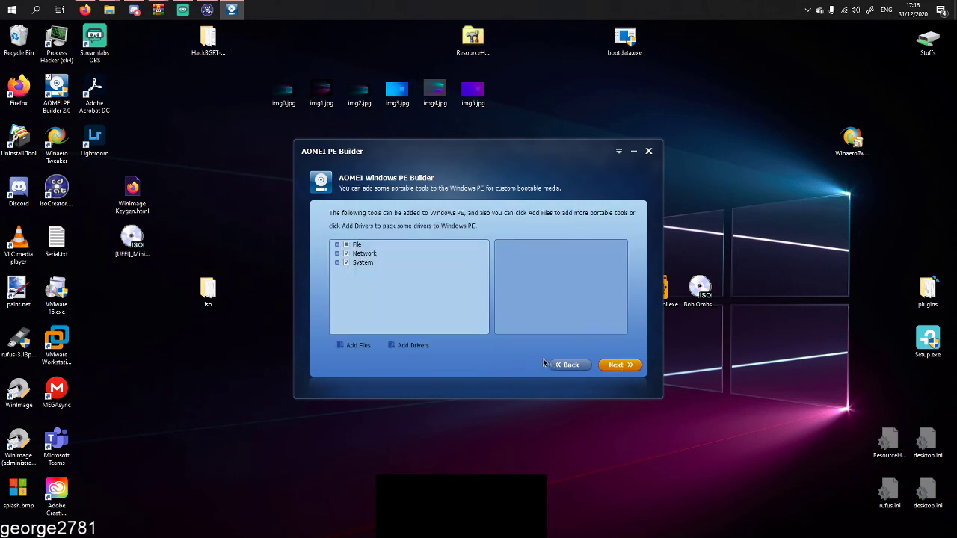
Examine the portable tools offered in the File, Network and System categories.
left_click(337, 245)
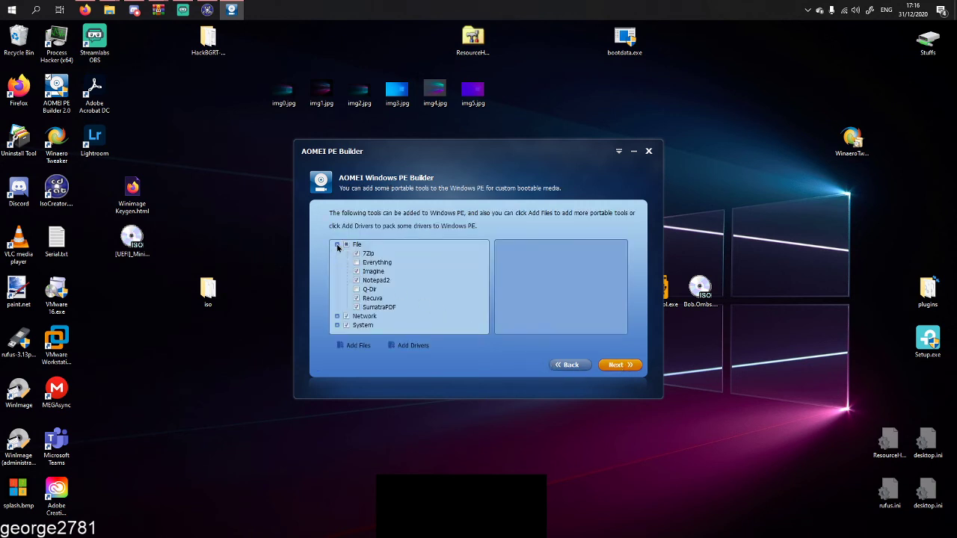
left_click(338, 245)
left_click(337, 253)
left_click(337, 254)
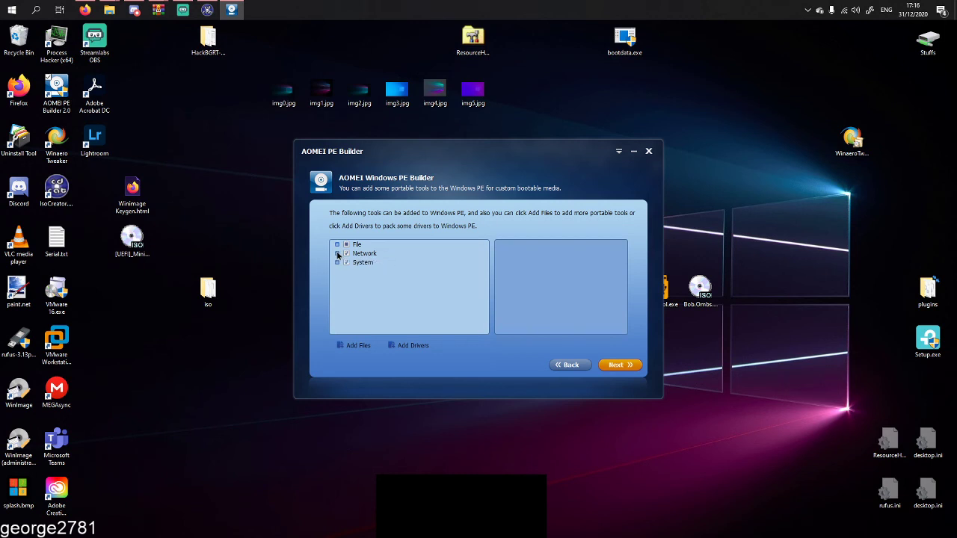
left_click(337, 254)
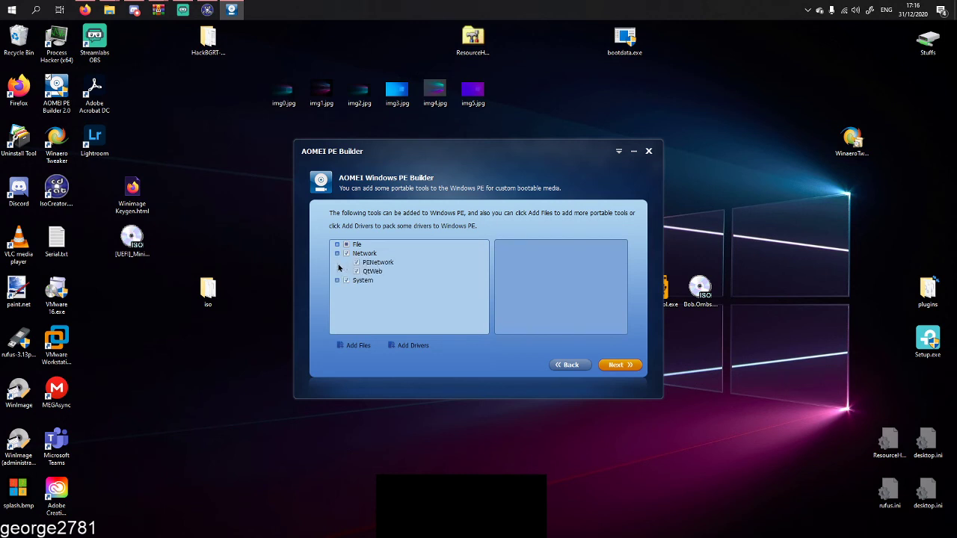
left_click(337, 281)
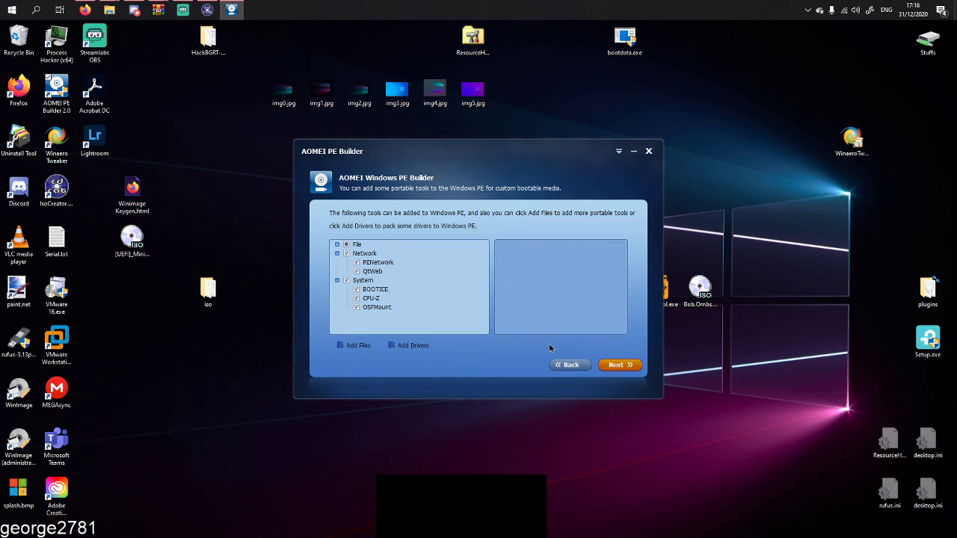
View the bootable media output options and close AOMEI PE Builder without building anything.
left_click(570, 365)
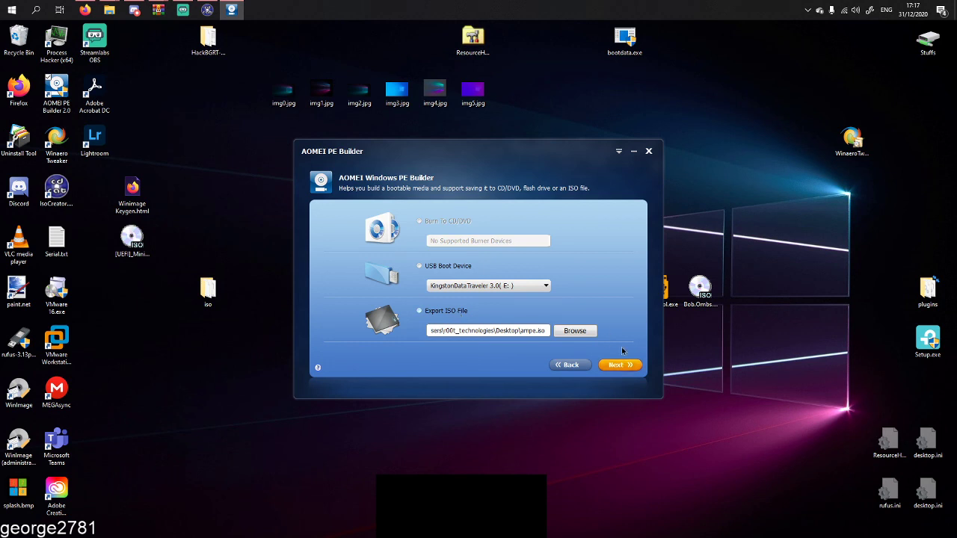
left_click(649, 152)
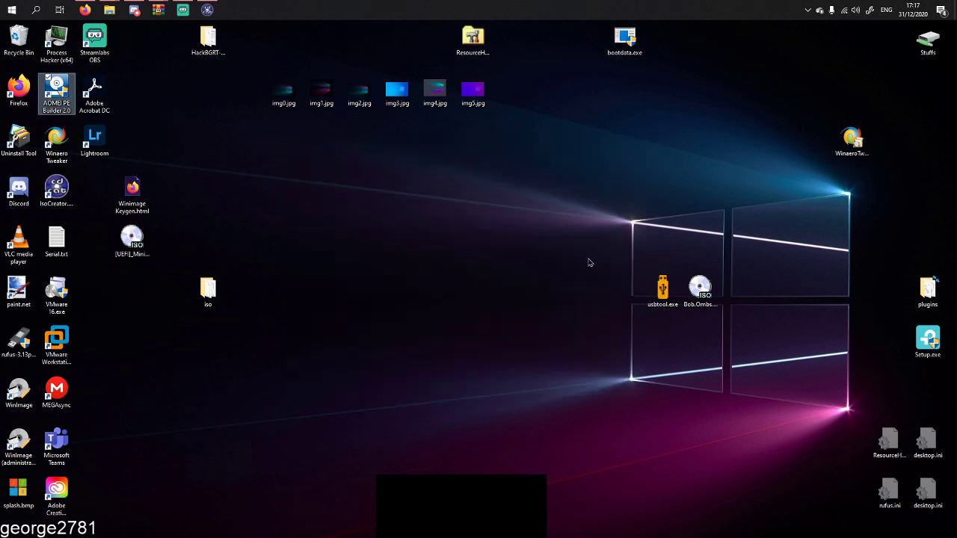
Bring back the ISO Creator window to check the build progress.
left_click(207, 10)
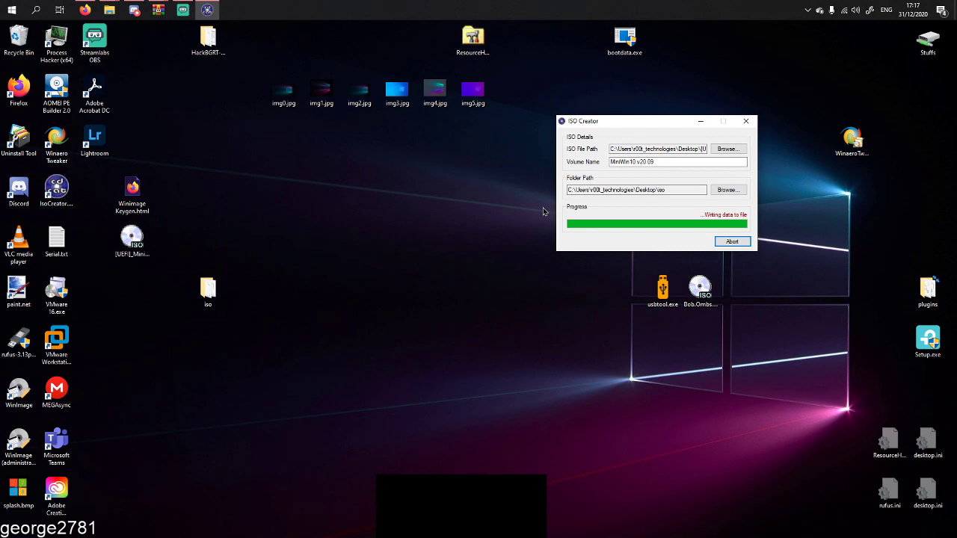
left_click(155, 9)
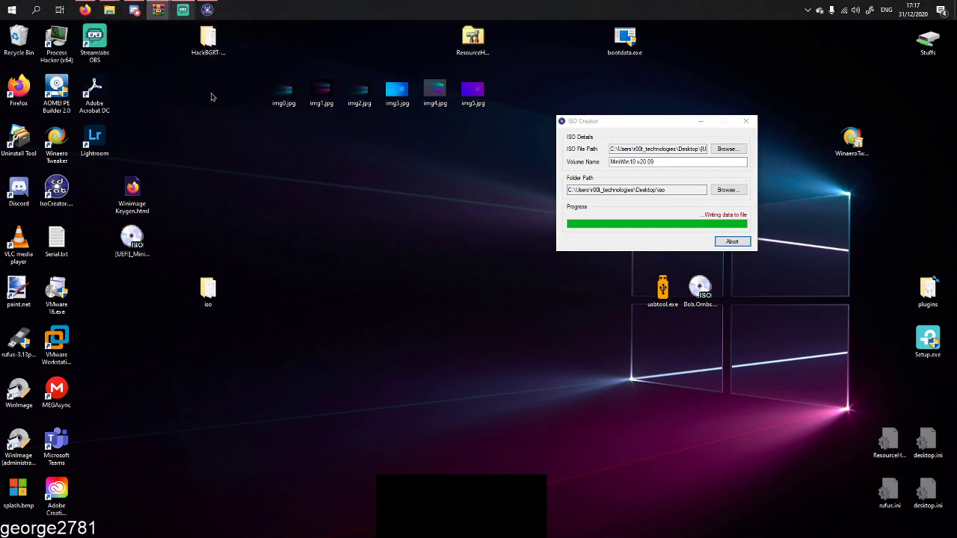